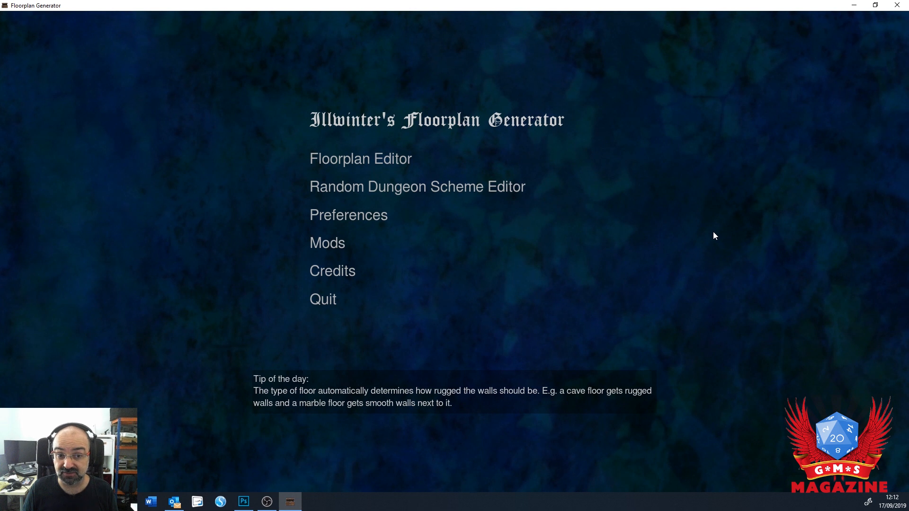
Open the Floorplan Editor and paint a 3x3-square cave floor room in the upper middle of the map with the 1x1 brush
click(377, 159)
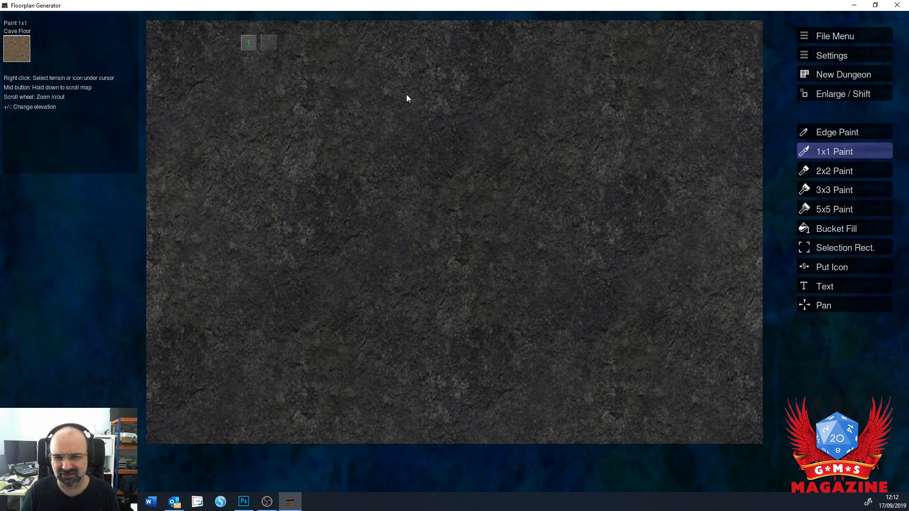
click(459, 142)
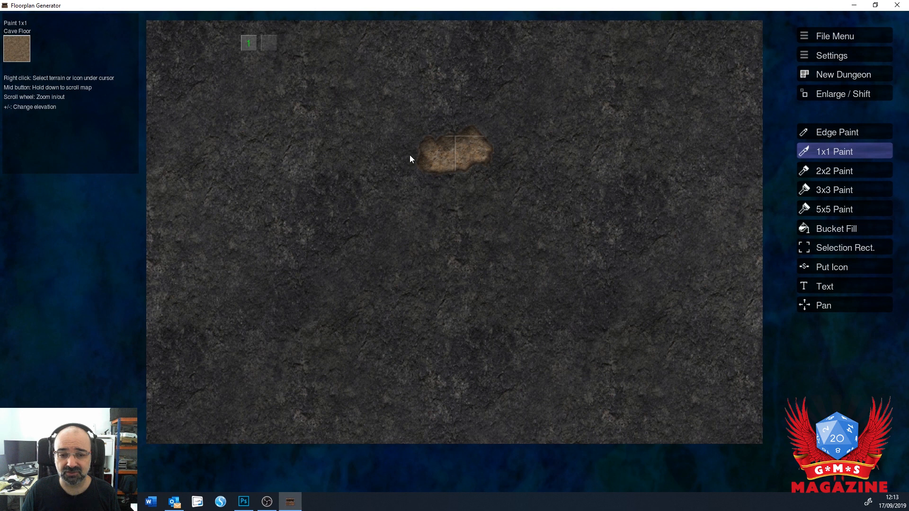
mouse_move(462, 199)
mouse_down()
mouse_move(481, 219)
mouse_move(458, 235)
mouse_move(381, 233)
mouse_up()
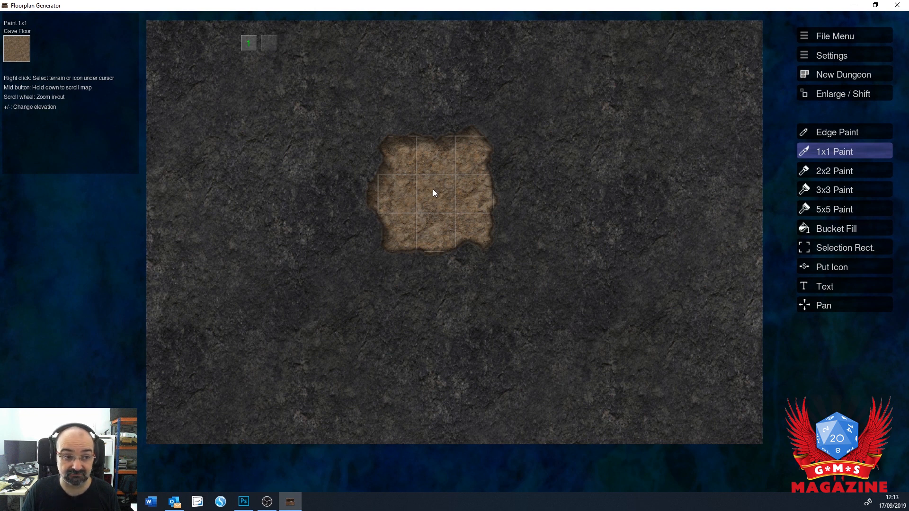
scroll(432, 189, up, 1)
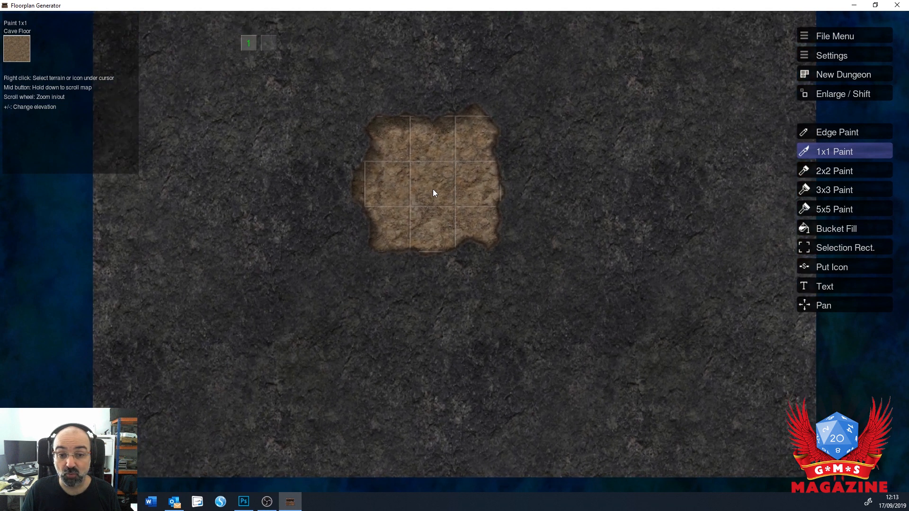
scroll(433, 189, down, 2)
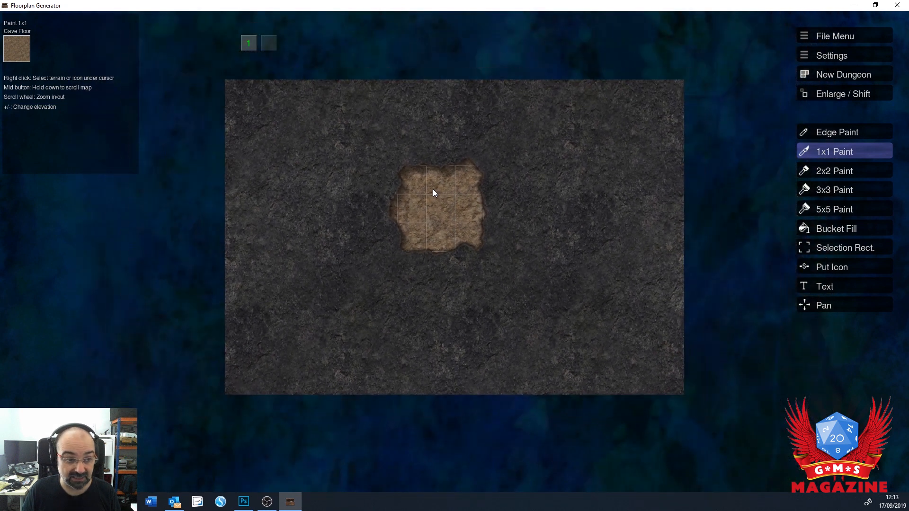
scroll(432, 189, up, 1)
mouse_move(433, 189)
middle_down()
mouse_move(485, 221)
mouse_move(373, 175)
mouse_move(430, 272)
mouse_move(411, 155)
mouse_move(468, 254)
mouse_move(406, 173)
mouse_move(494, 215)
mouse_move(362, 187)
mouse_move(443, 178)
mouse_move(429, 205)
middle_up()
scroll(429, 207, up, 4)
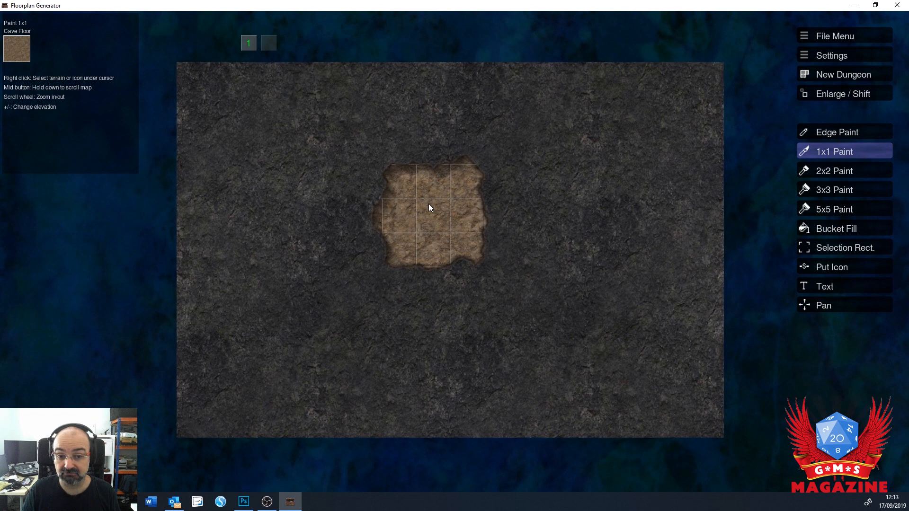
scroll(428, 207, up, 1)
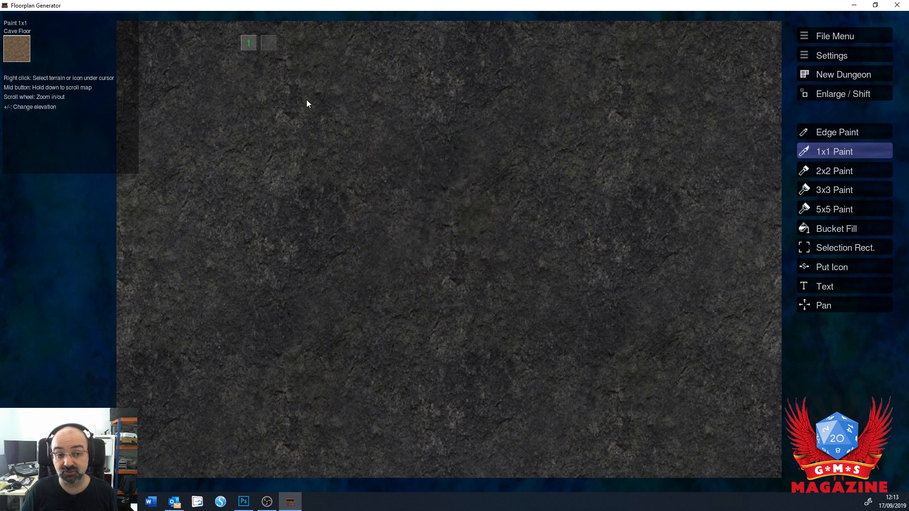
Review the dungeon export and print options and the external paint program and PDF viewer setup
click(833, 36)
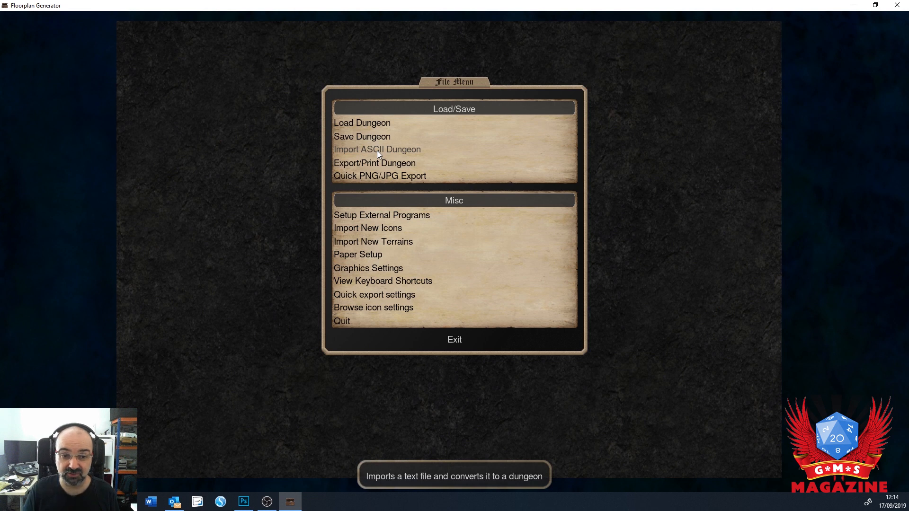
click(356, 163)
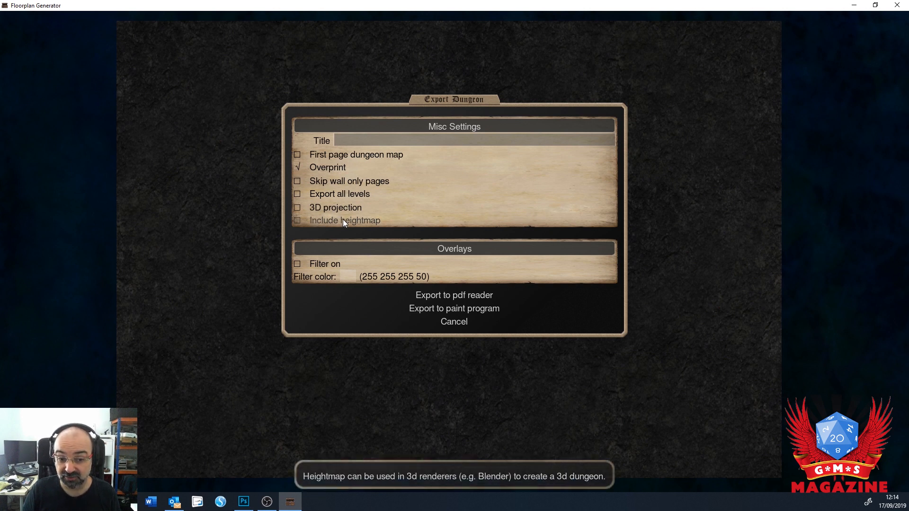
click(454, 322)
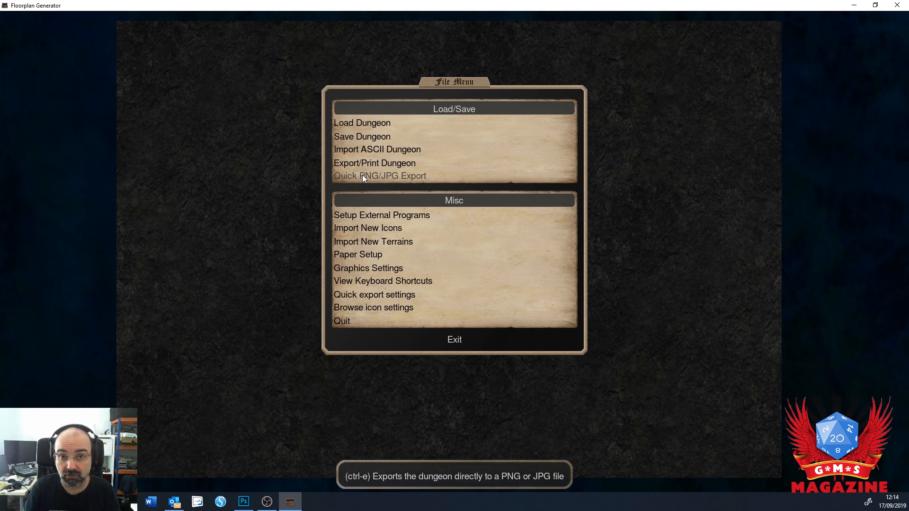
click(414, 215)
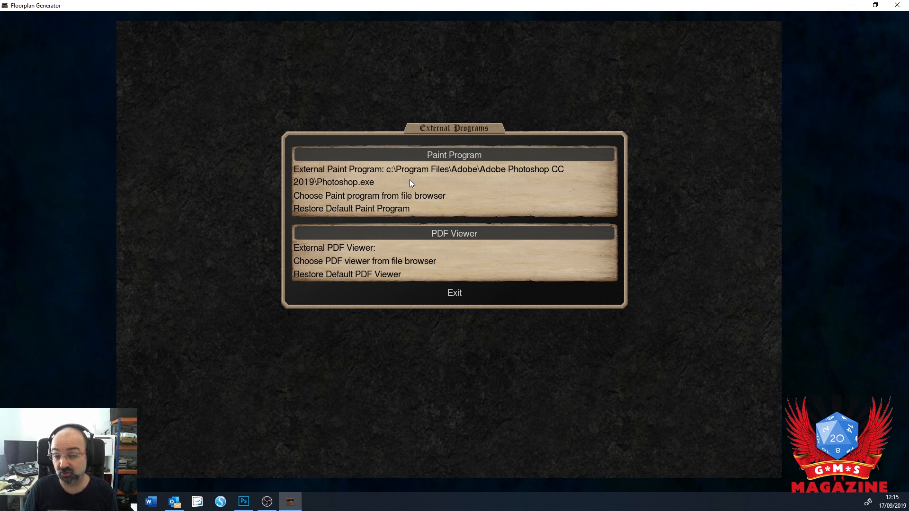
click(453, 292)
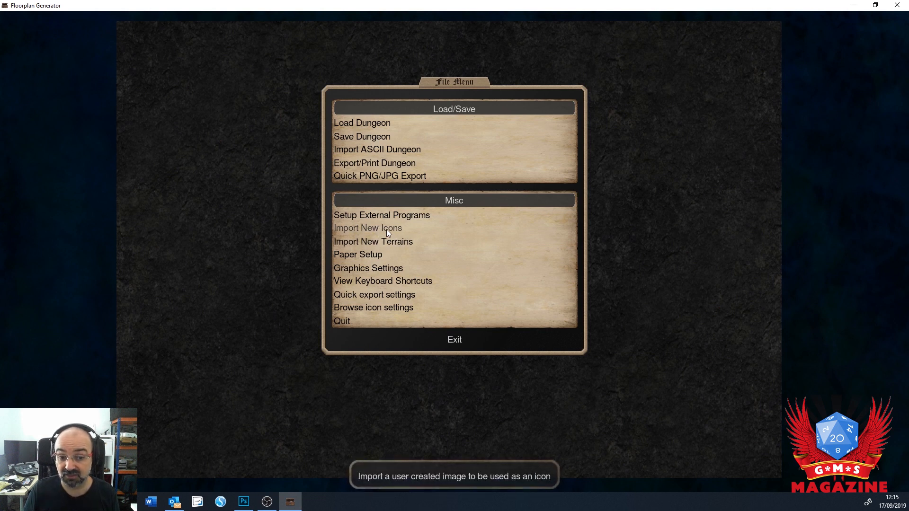
Review the paper and square size options and the graphics preferences
click(351, 255)
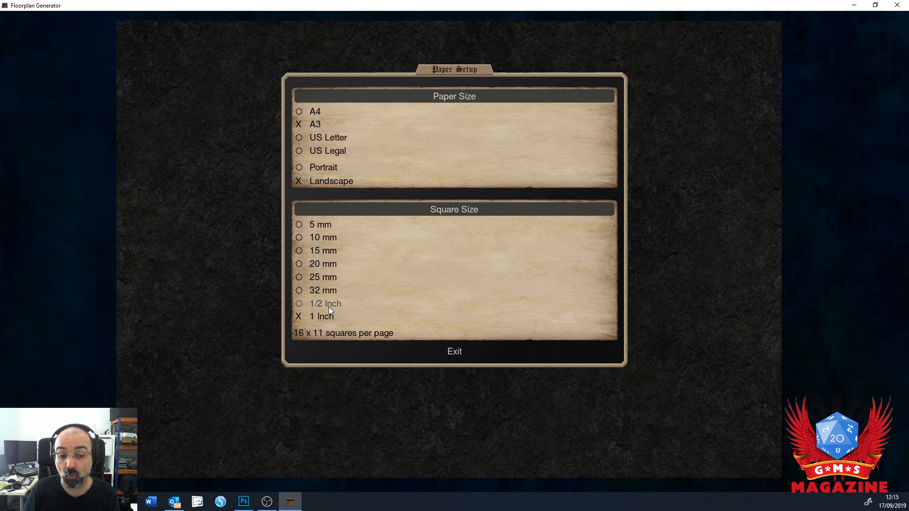
click(453, 351)
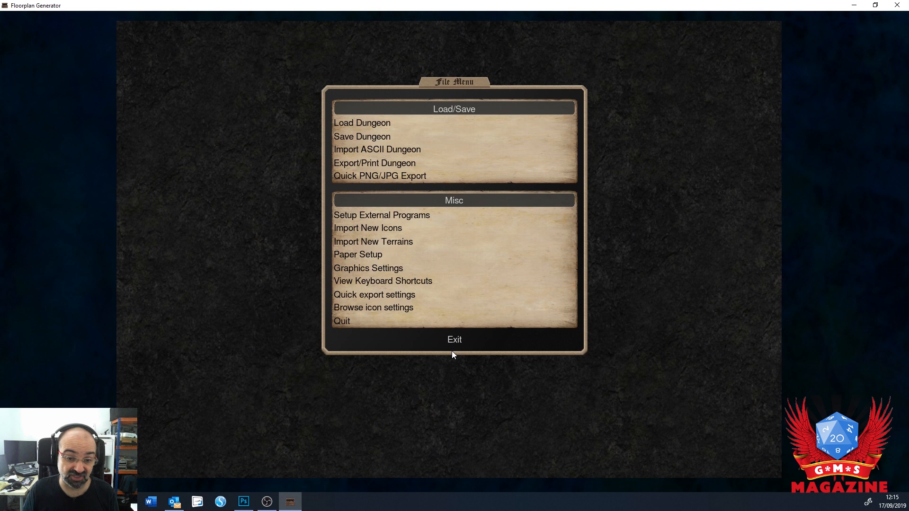
click(363, 269)
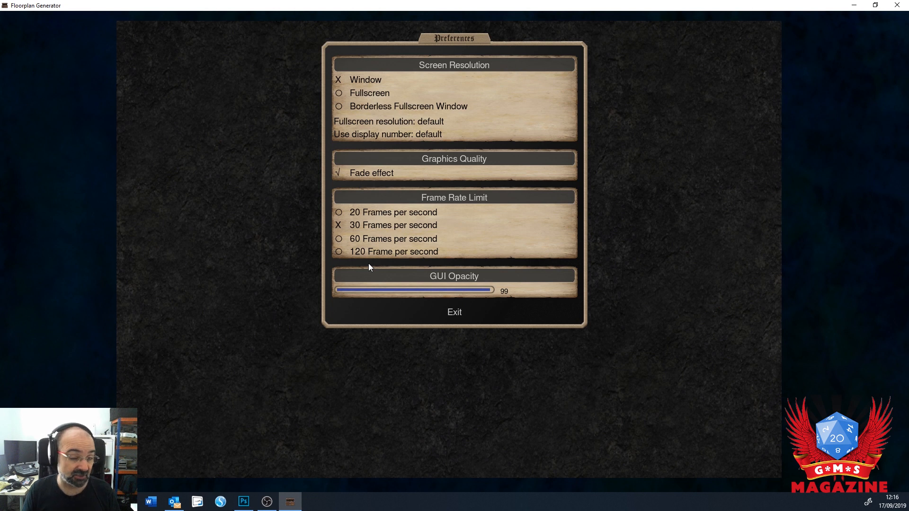
click(449, 312)
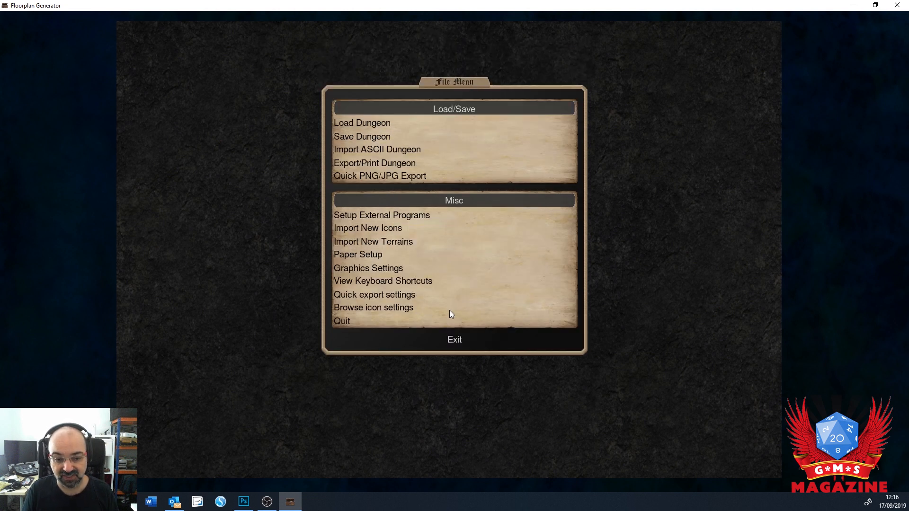
Read through the whole list of the map editor's keyboard shortcuts and return to the map
click(360, 281)
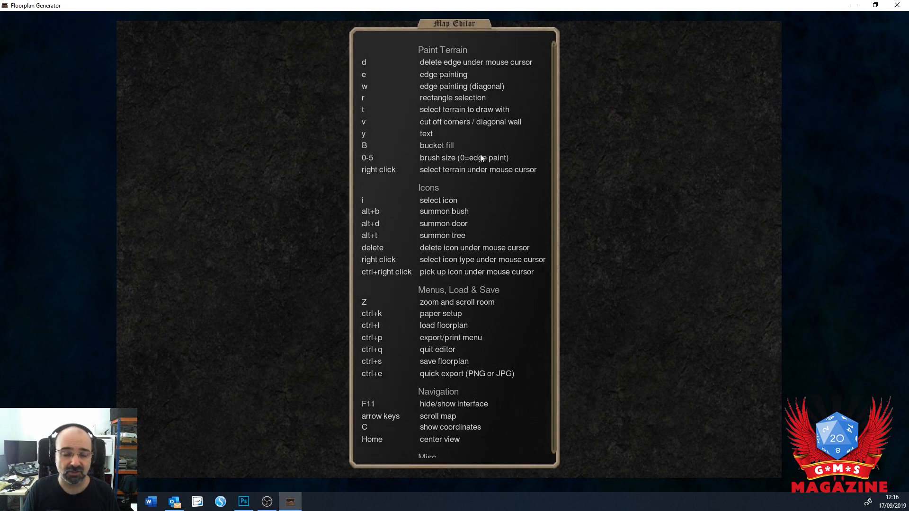
scroll(480, 155, down, 5)
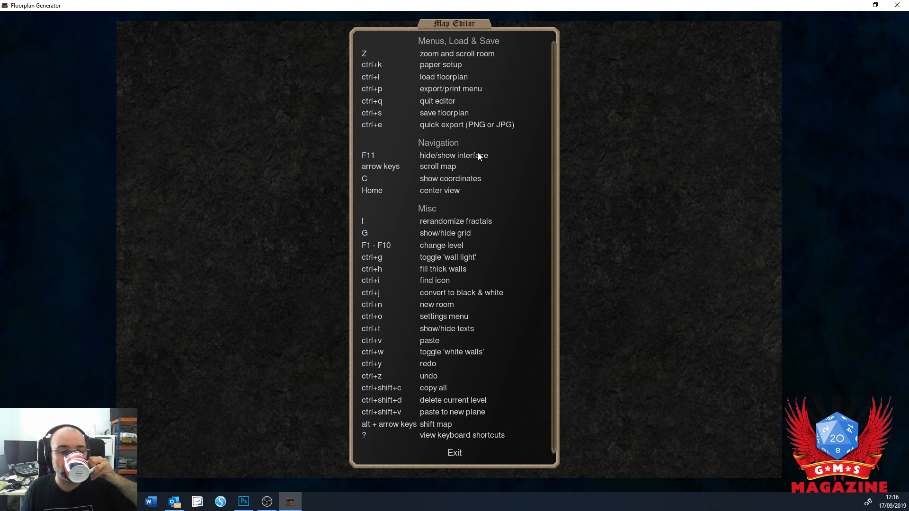
click(454, 454)
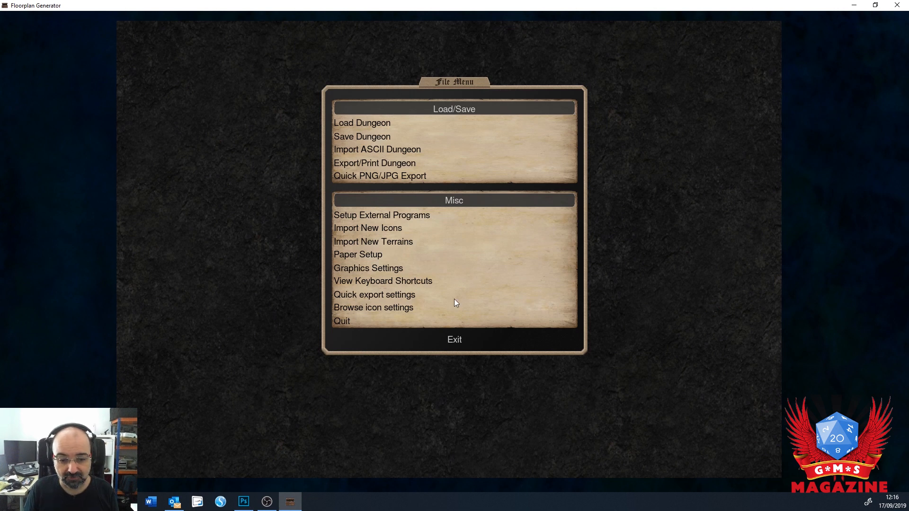
click(458, 340)
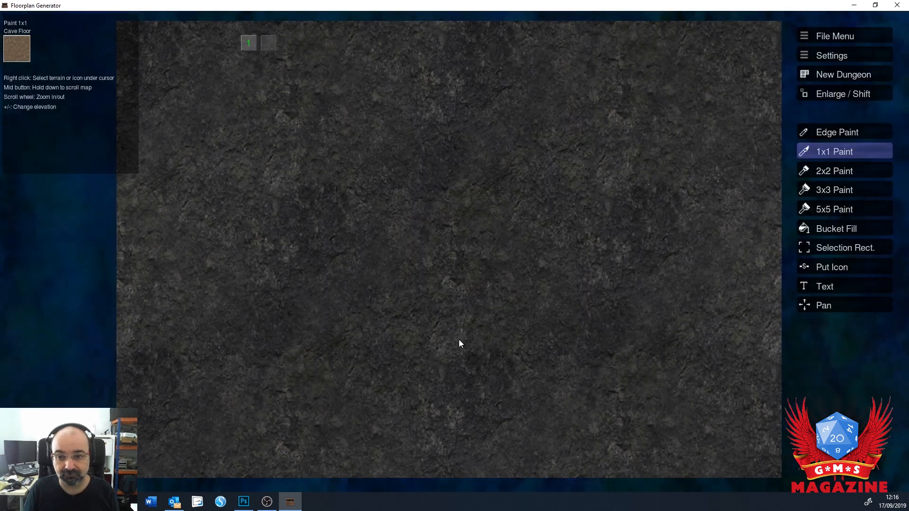
Review the grid type and special grid settings, including the grid scale factor
click(833, 56)
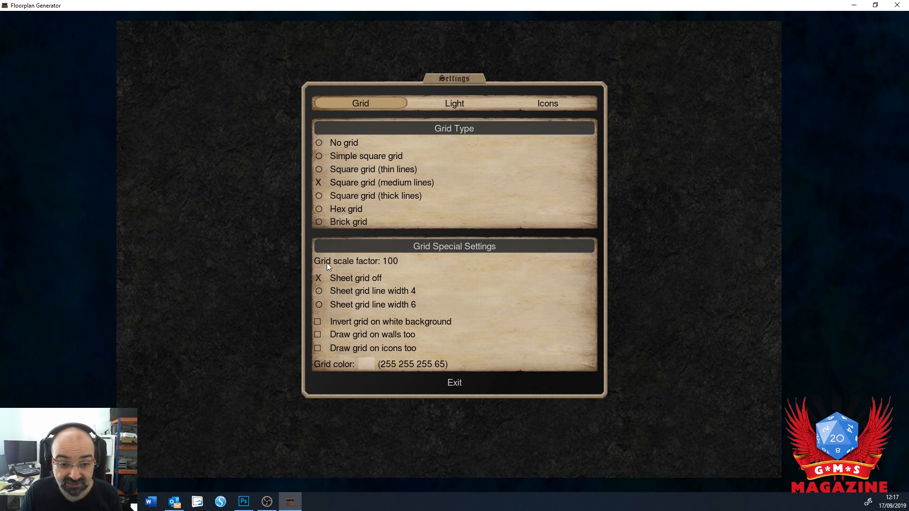
mouse_move(325, 265)
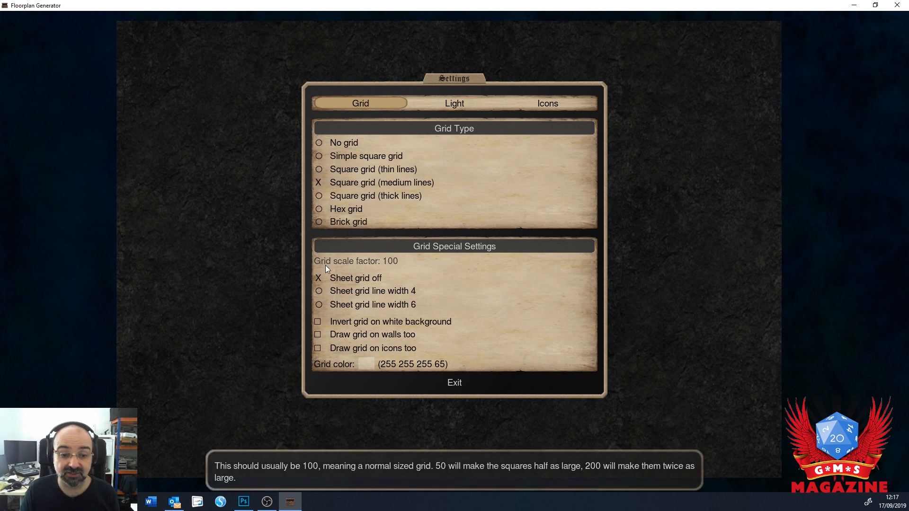
click(390, 261)
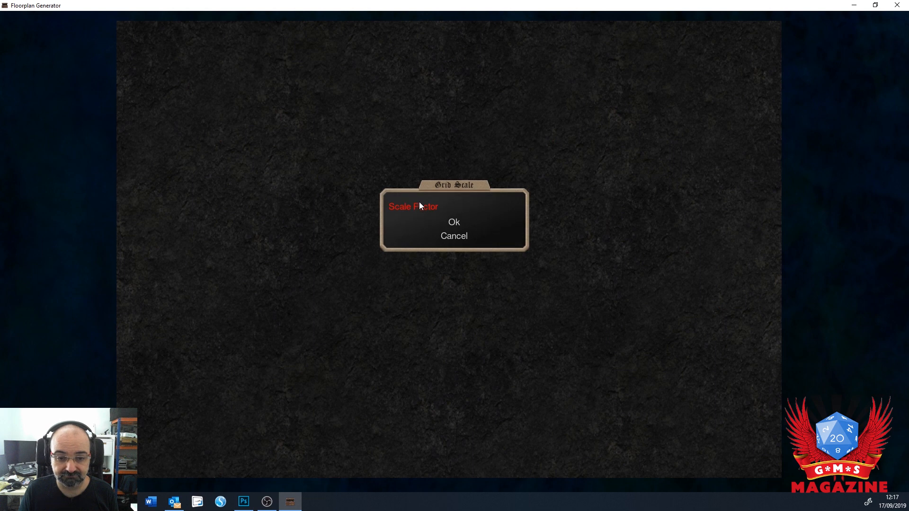
click(456, 237)
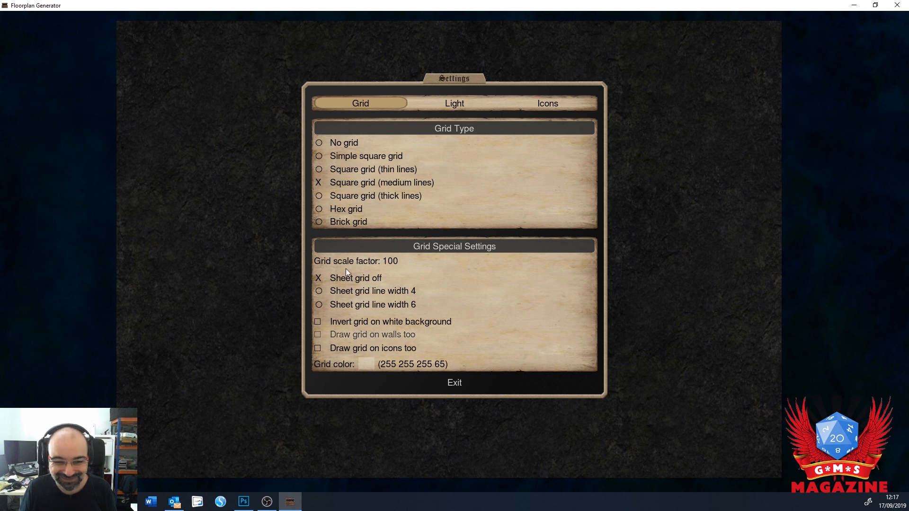
Select Dungeon Shadows and enable Wall Light in the light effects, and check the icon filtering options
click(453, 100)
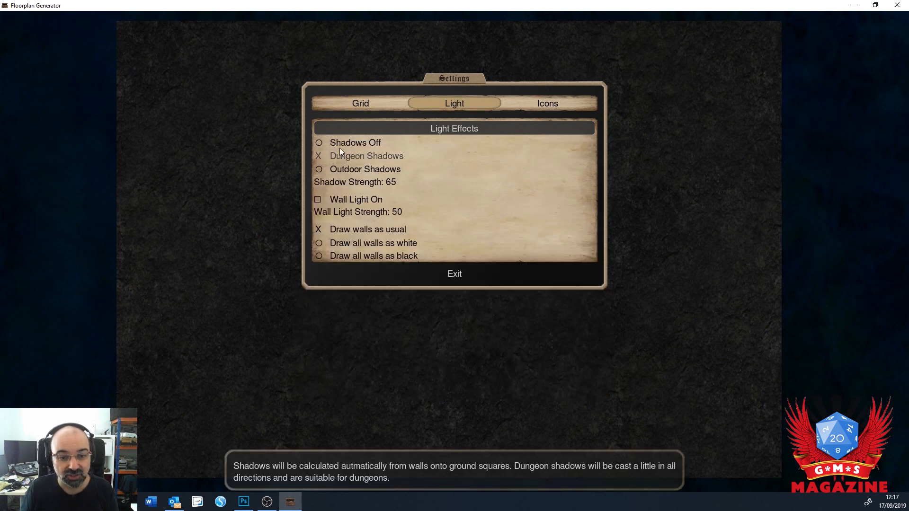
click(317, 155)
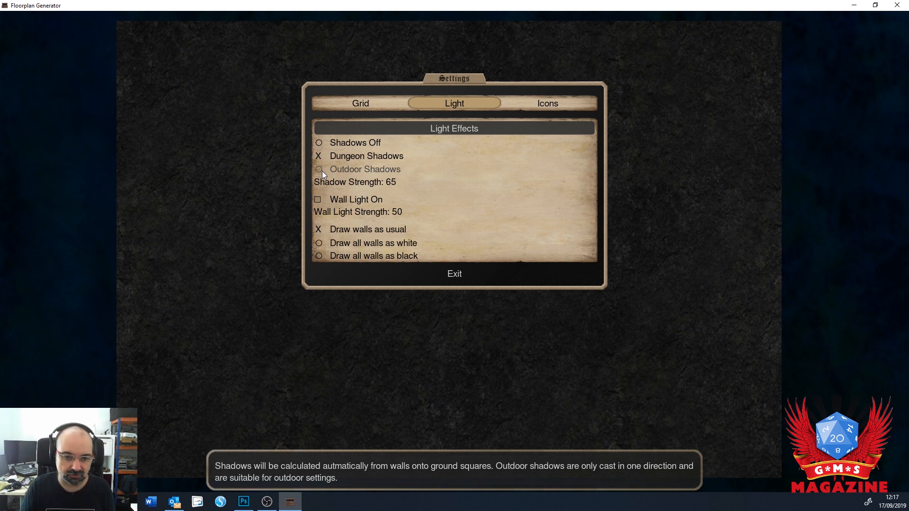
click(320, 200)
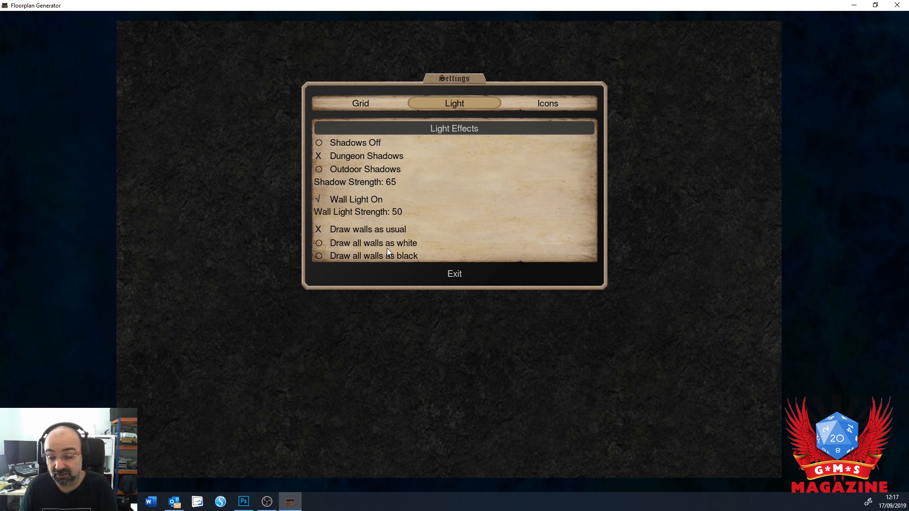
click(547, 103)
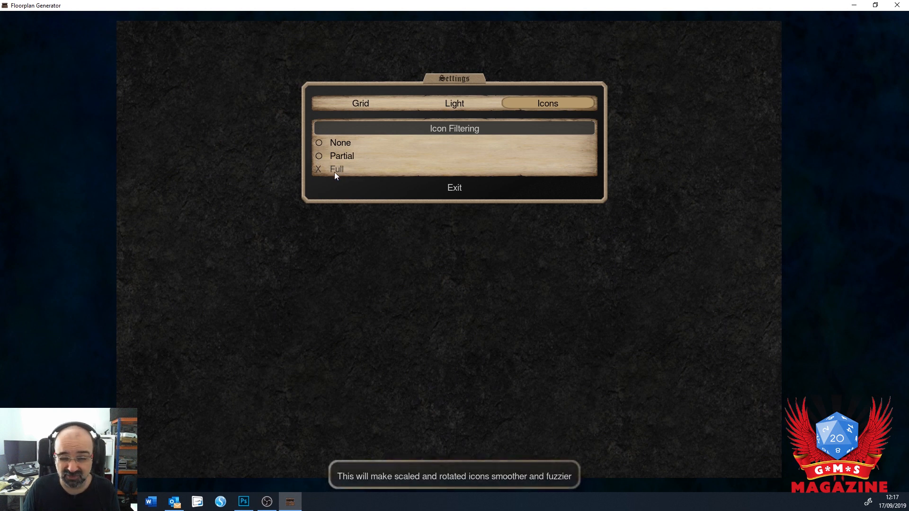
click(448, 189)
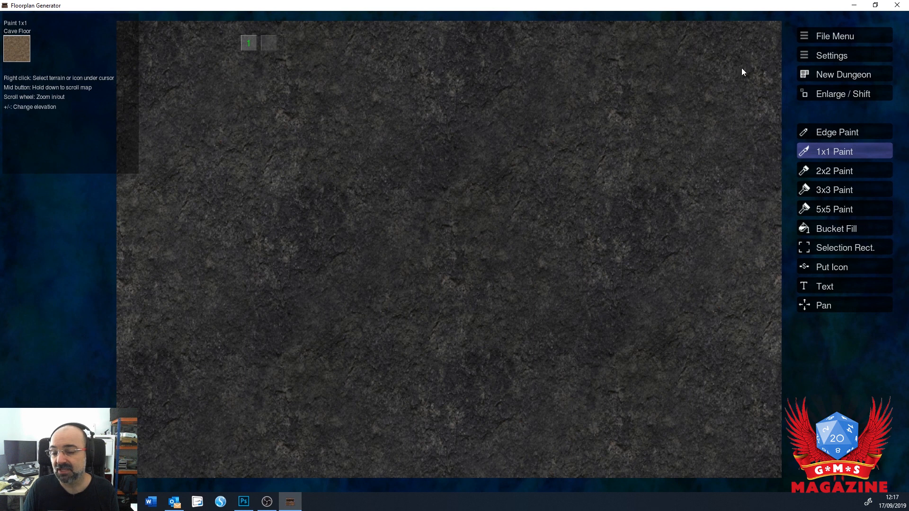
Review the options for moving, enlarging, shrinking and flipping the world
click(832, 96)
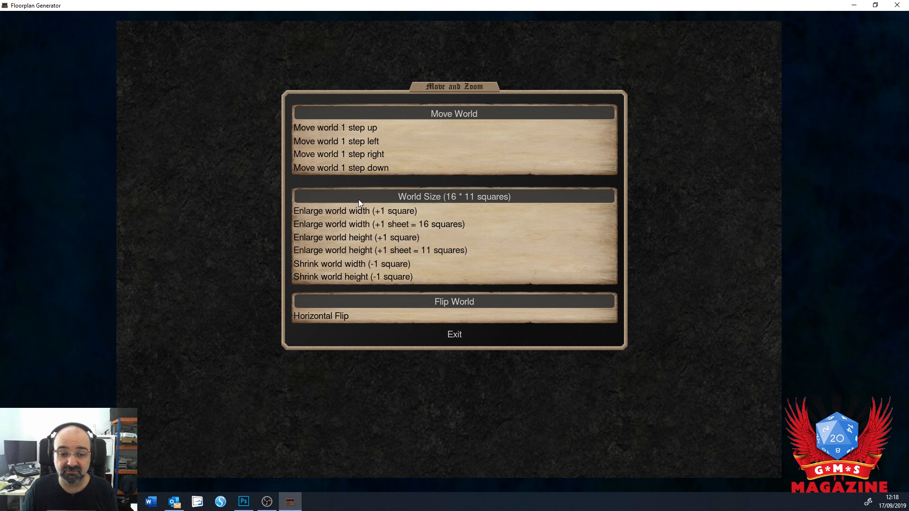
scroll(454, 249, down, 2)
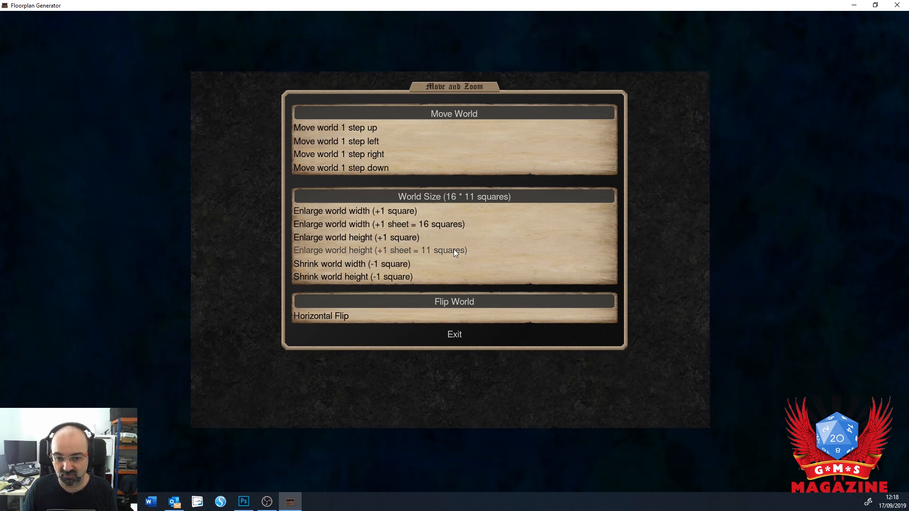
scroll(453, 249, up, 1)
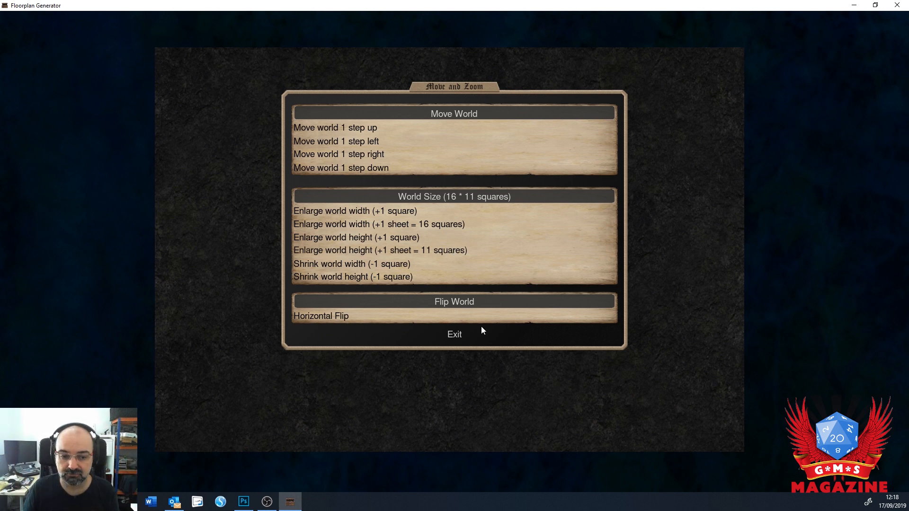
click(452, 335)
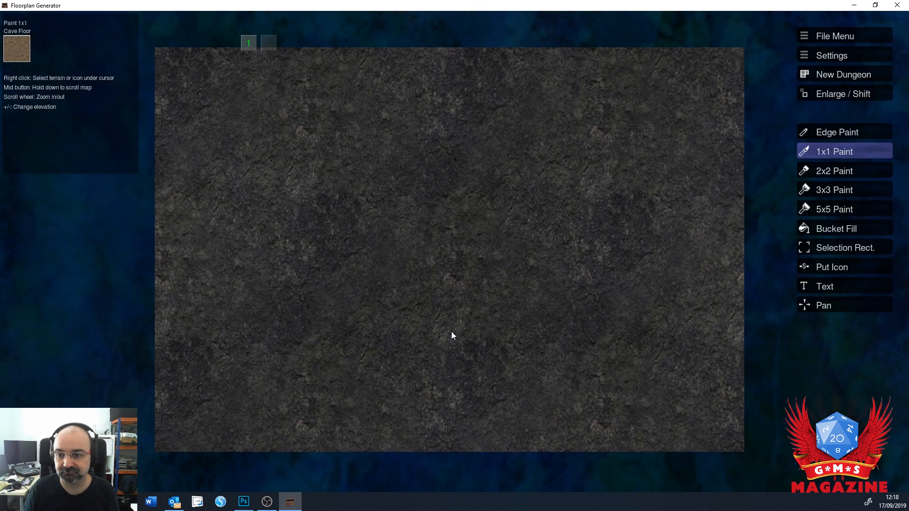
Edge-paint a small cave floor U-shape in the map's upper right area and a long horizontal passage below it
click(828, 133)
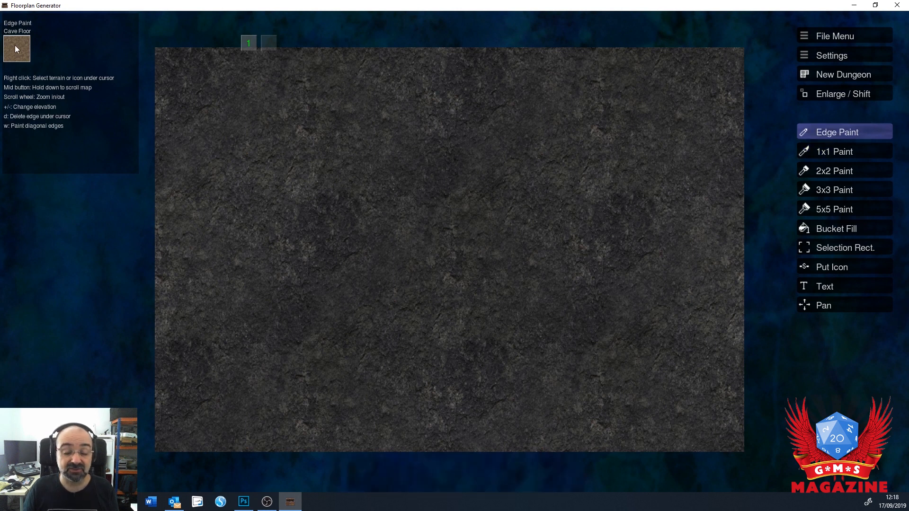
click(628, 101)
click(603, 91)
click(624, 121)
click(627, 161)
click(658, 156)
click(696, 157)
click(711, 158)
drag(518, 156, 449, 156)
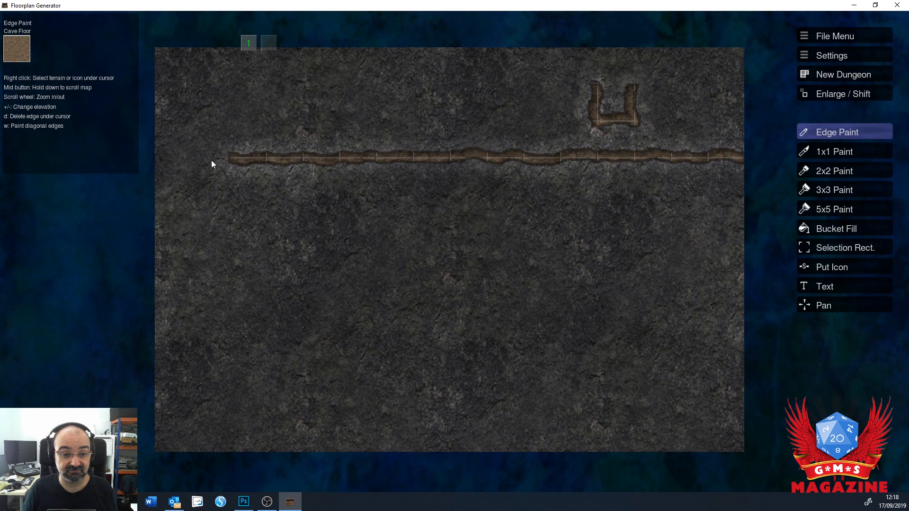
With the 1x1 brush, paint a Cave Floor corridor running down from the horizontal passage, turning right and going back up
click(829, 151)
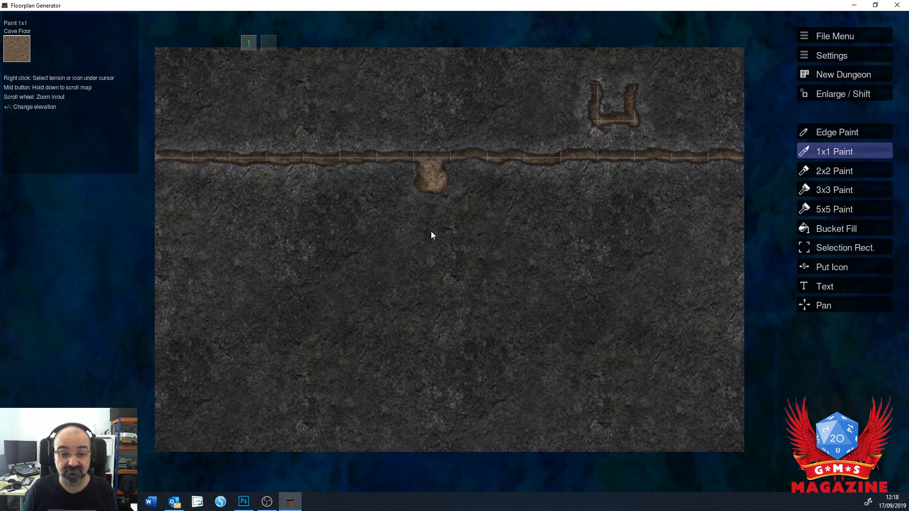
drag(432, 200, 434, 308)
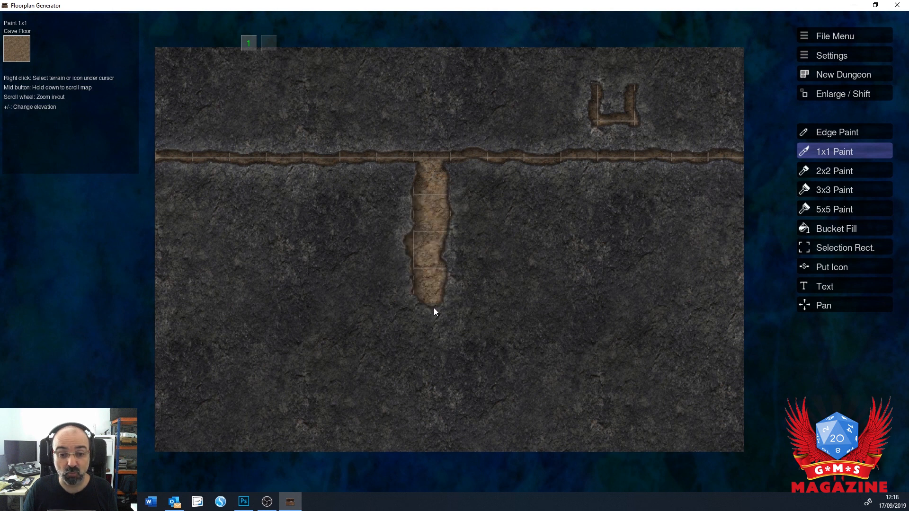
mouse_move(447, 305)
mouse_down()
mouse_move(440, 325)
mouse_move(471, 317)
mouse_move(567, 334)
mouse_up()
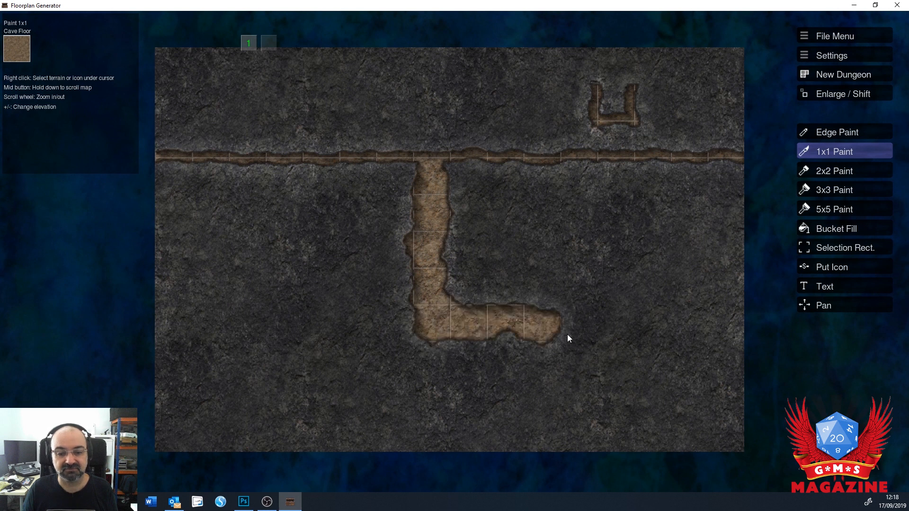
click(545, 297)
With the 2x2 brush, paint Cave Floor chambers at the corridor's upper right end and along the left side of its descending arm
click(832, 172)
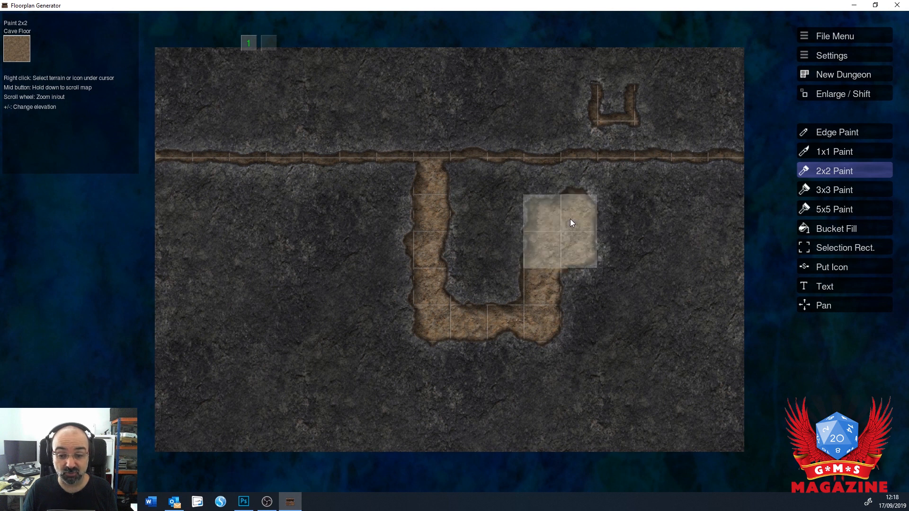
click(570, 219)
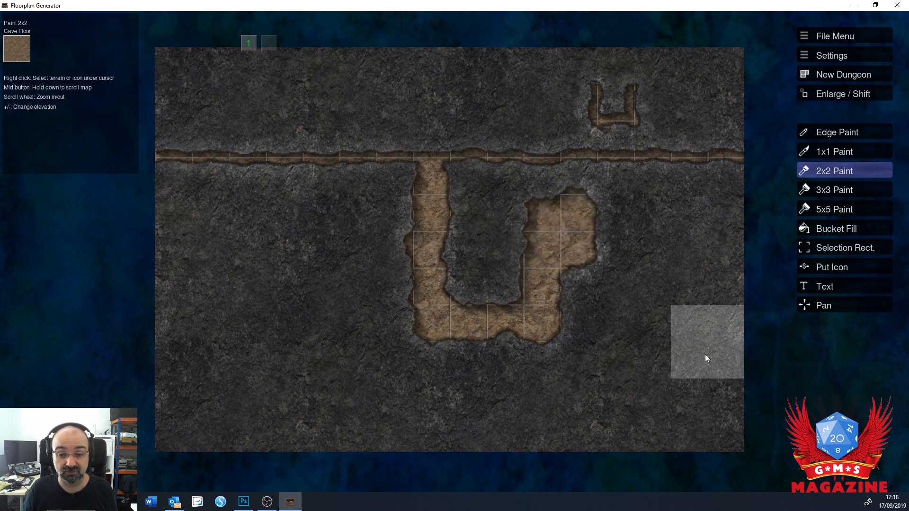
click(386, 237)
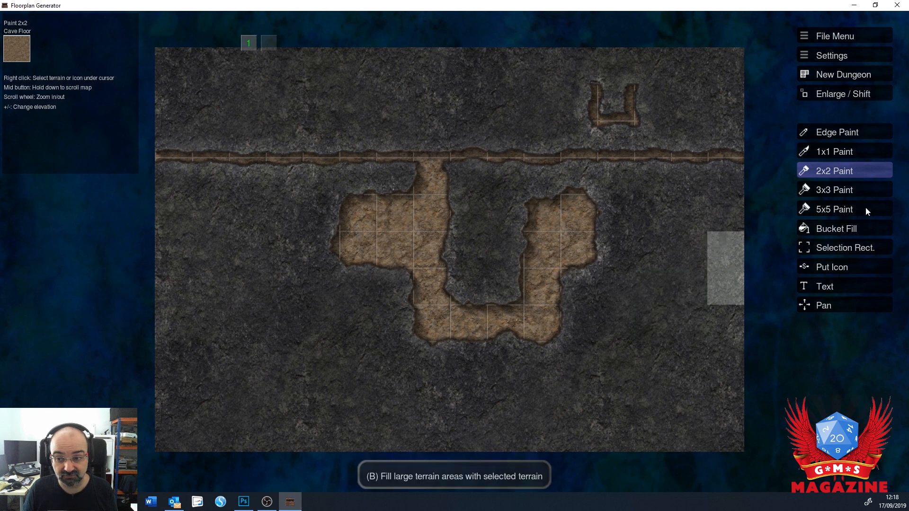
Preview the 3x3 and 5x5 brushes, try a Cave Floor bucket fill on the rock area, and undo the fill
click(838, 190)
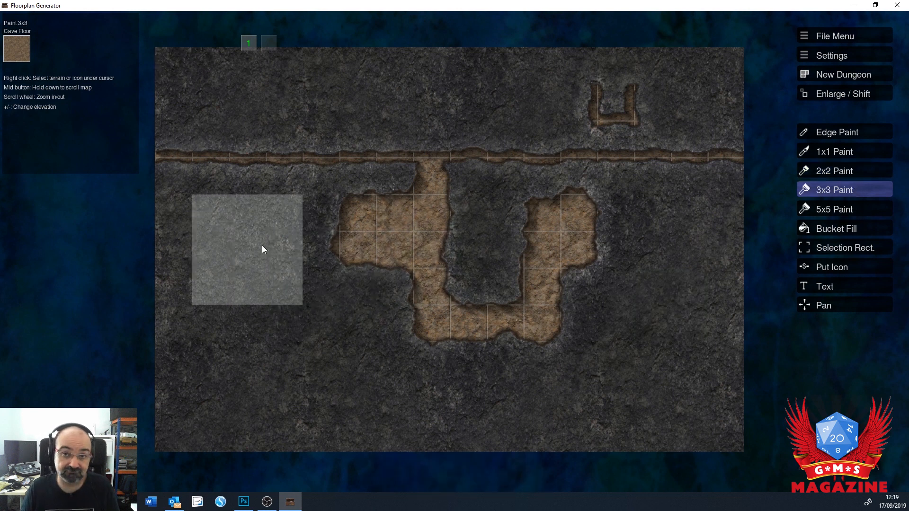
click(852, 209)
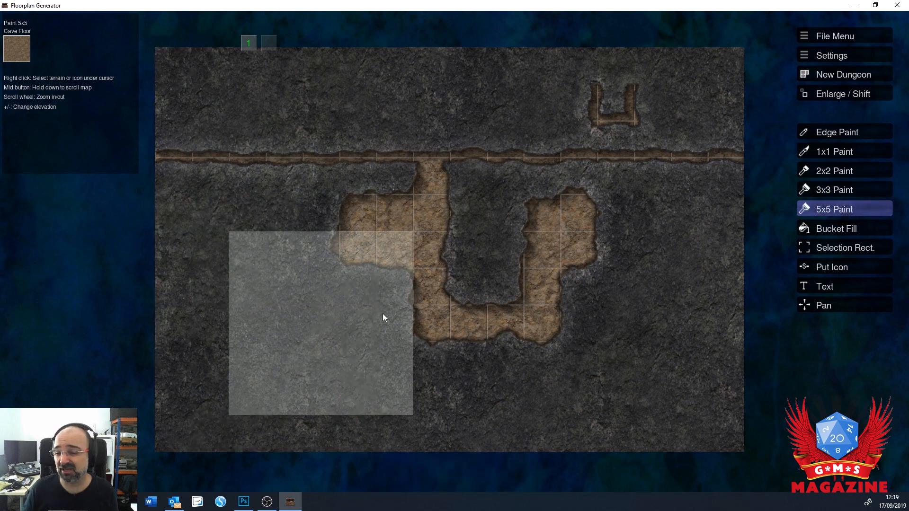
click(833, 227)
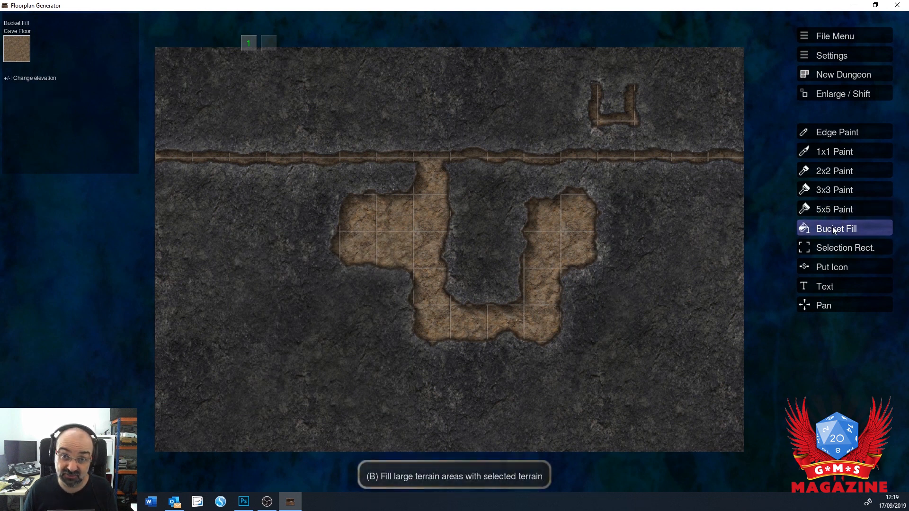
click(473, 110)
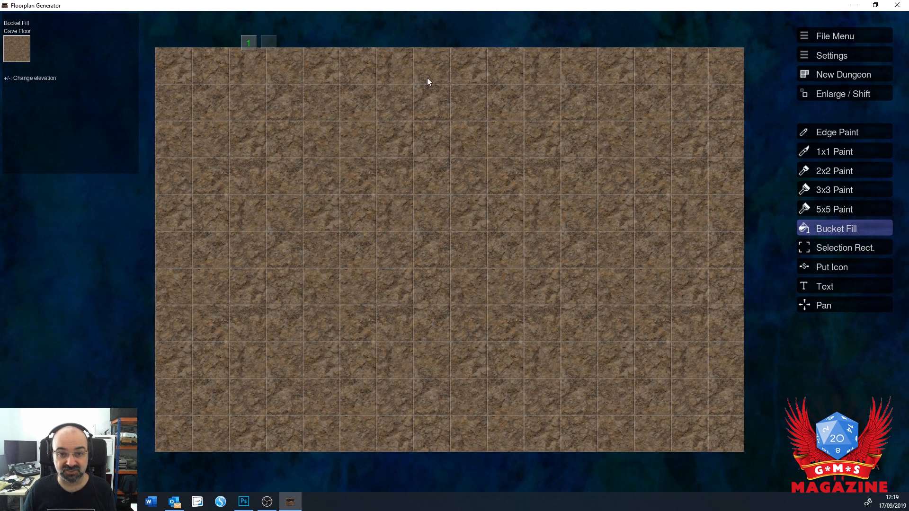
key(ctrl+z)
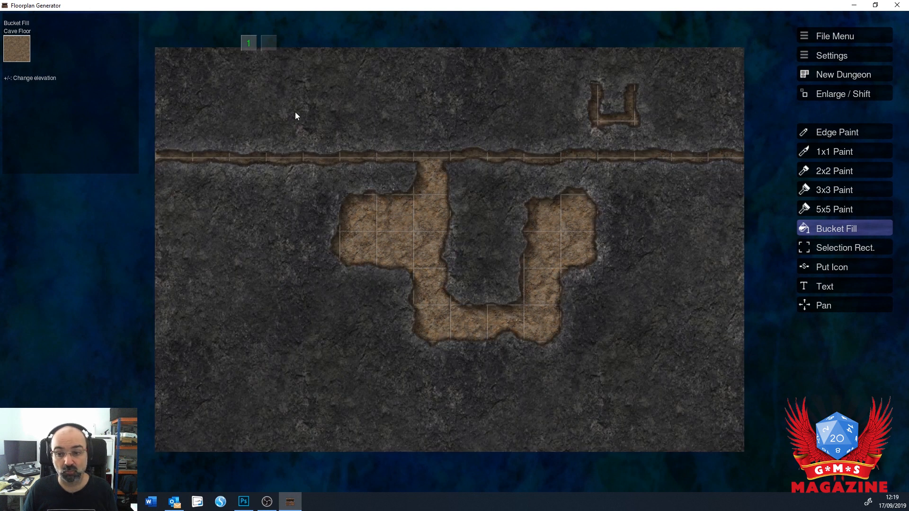
Select a rectangular area over the left chamber and horizontal passage, review the selection commands, and try panning the map
click(810, 247)
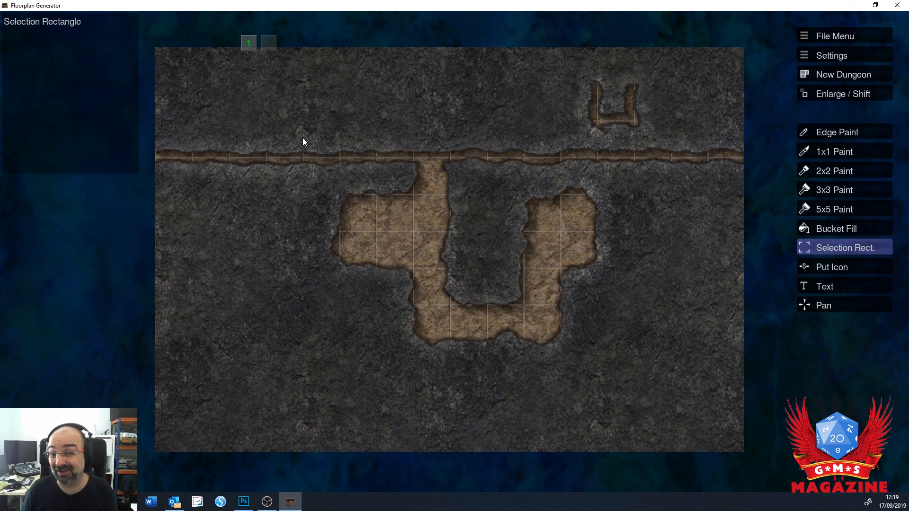
drag(303, 139, 530, 298)
drag(513, 347, 436, 195)
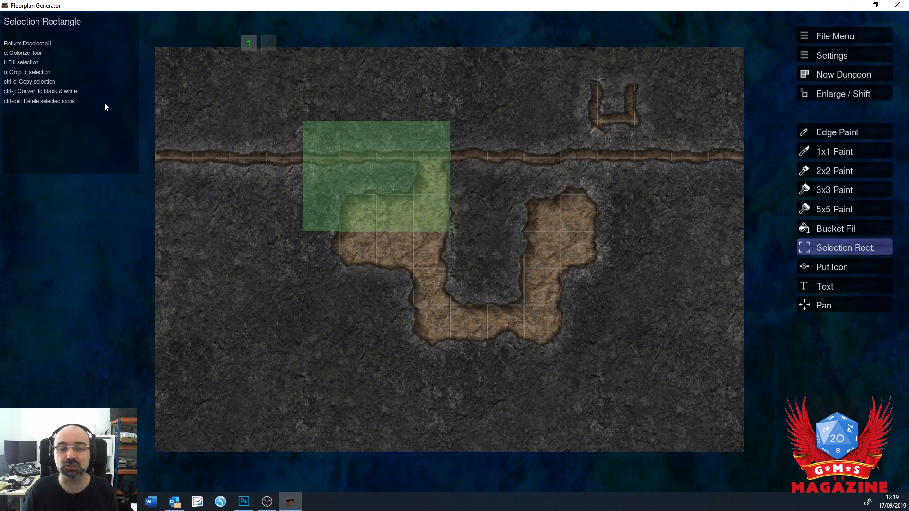
key(5)
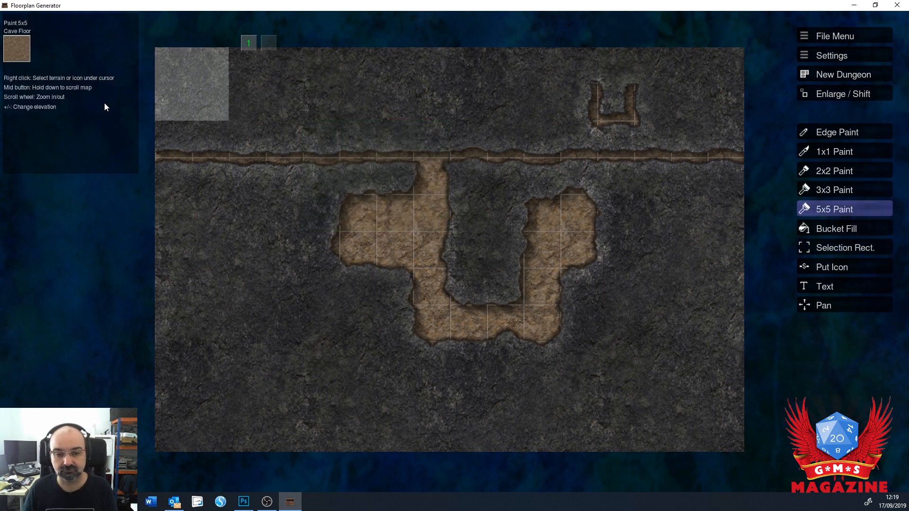
click(829, 304)
drag(697, 299, 461, 209)
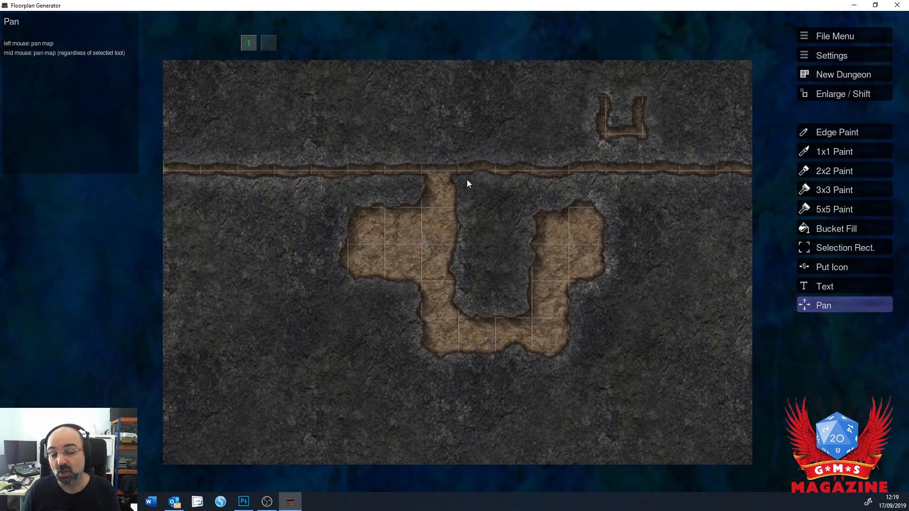
Return to the 1x1 brush, look through the terrain categories, and choose Deep Water as the active terrain
click(831, 150)
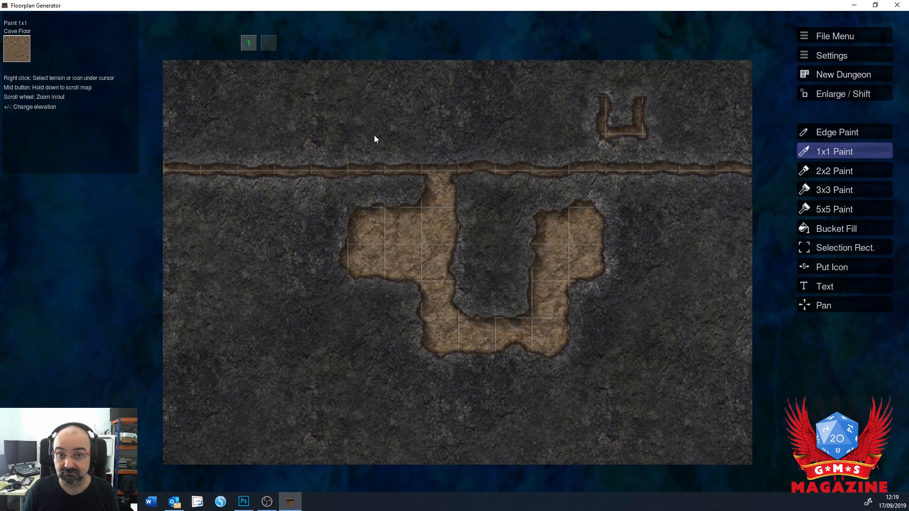
key(space)
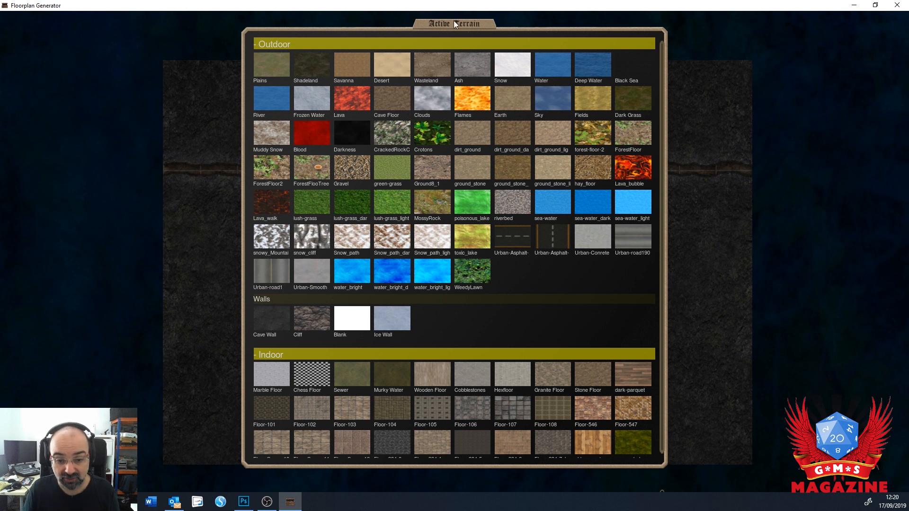
scroll(475, 212, down, 3)
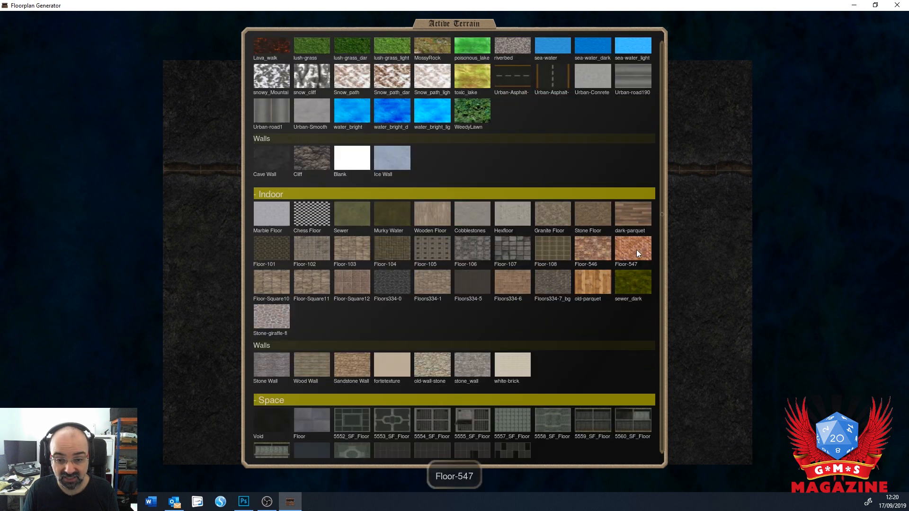
scroll(475, 249, down, 2)
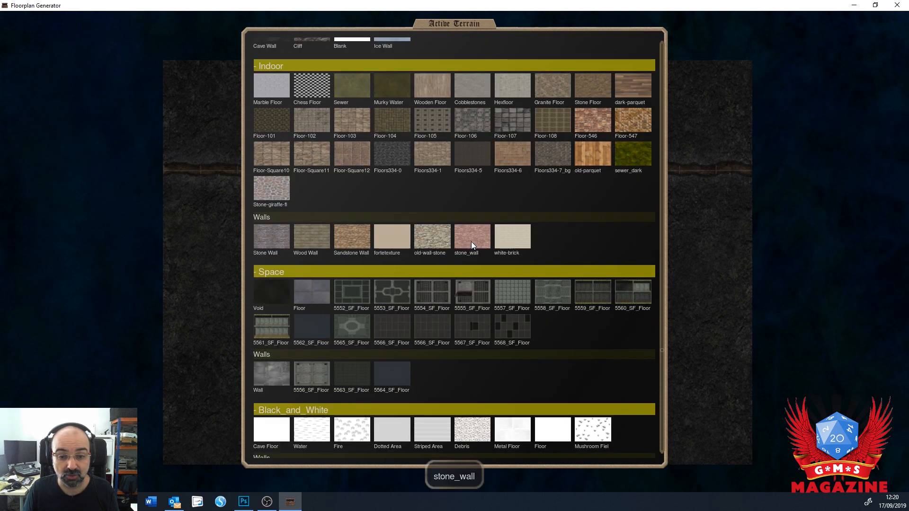
scroll(319, 246, down, 2)
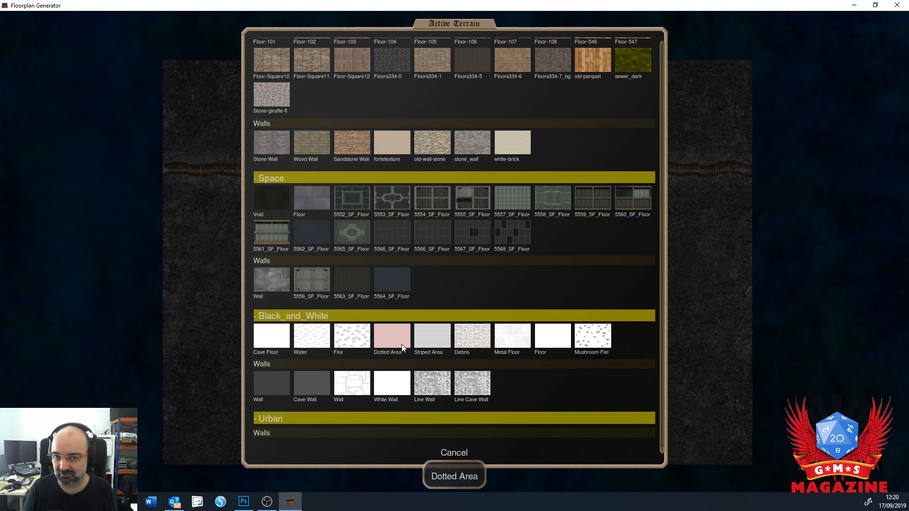
scroll(453, 251, up, 10)
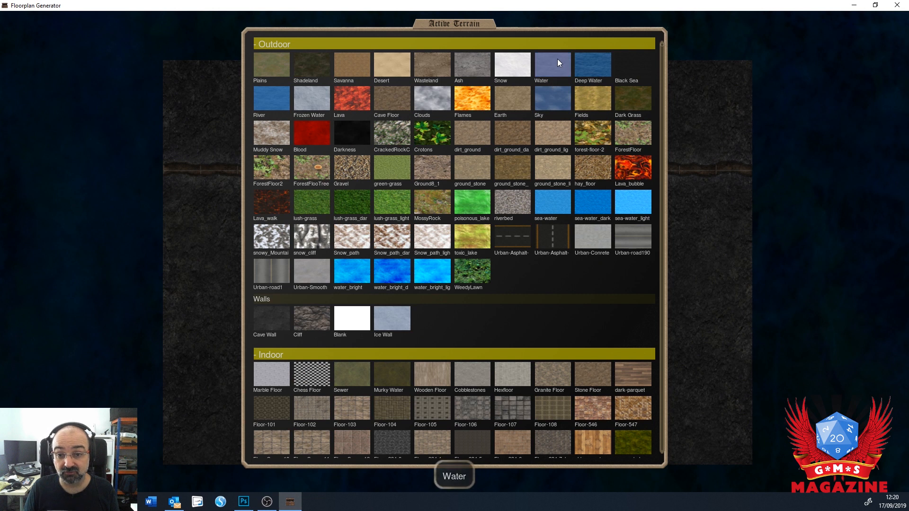
click(579, 66)
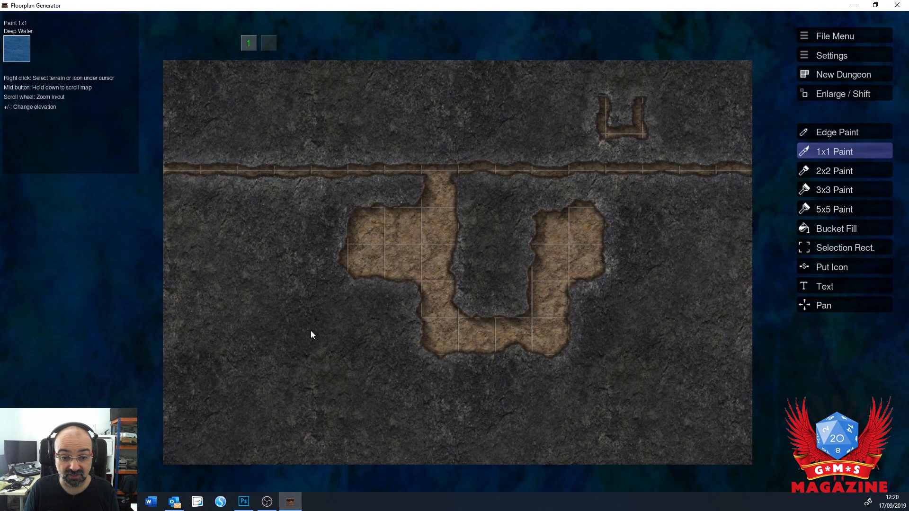
Paint an irregular Deep Water lake extending left and downward from the left cave chamber
click(333, 261)
click(287, 274)
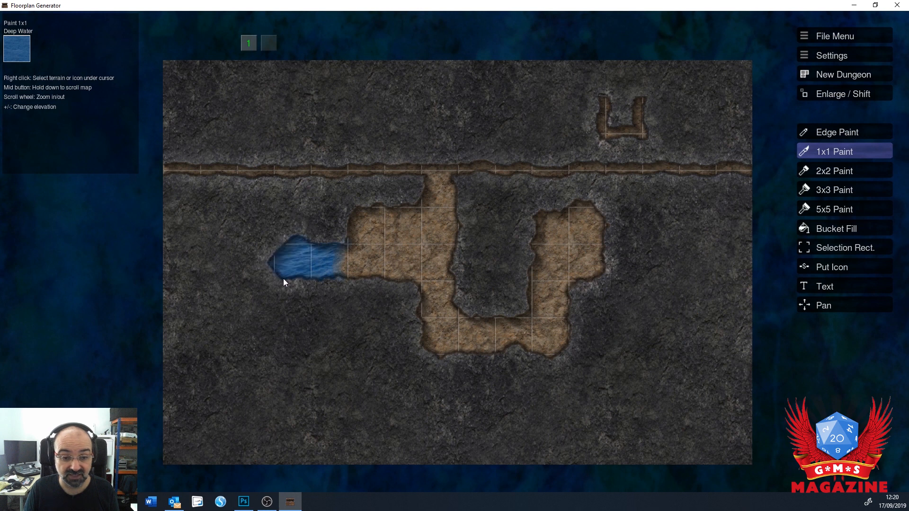
click(260, 277)
click(283, 289)
click(256, 303)
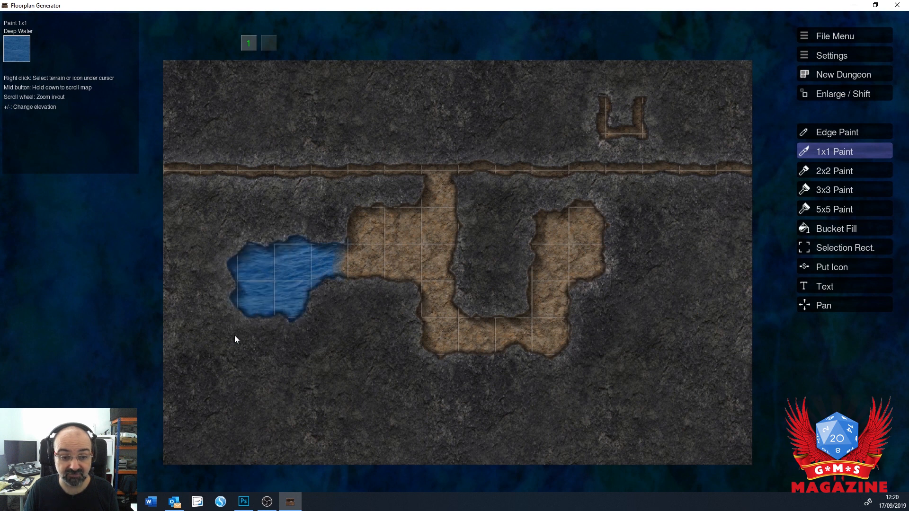
click(220, 301)
click(263, 342)
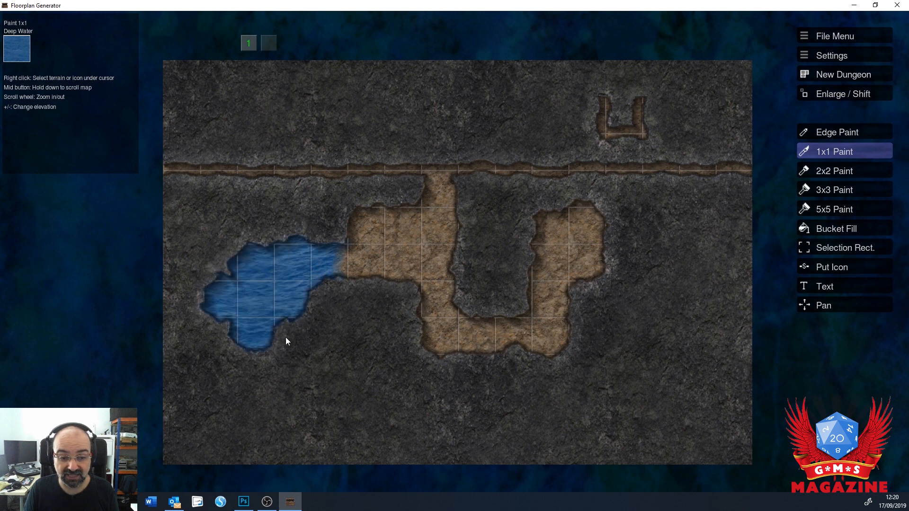
click(286, 337)
click(295, 377)
click(253, 378)
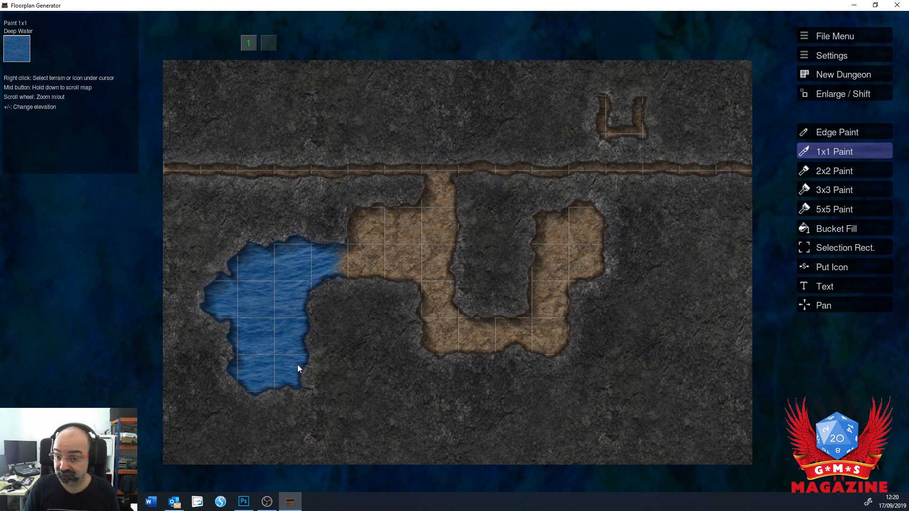
Paint a strip of WeedyLawn terrain along the lake's bottom edge and up its lower left side
click(16, 53)
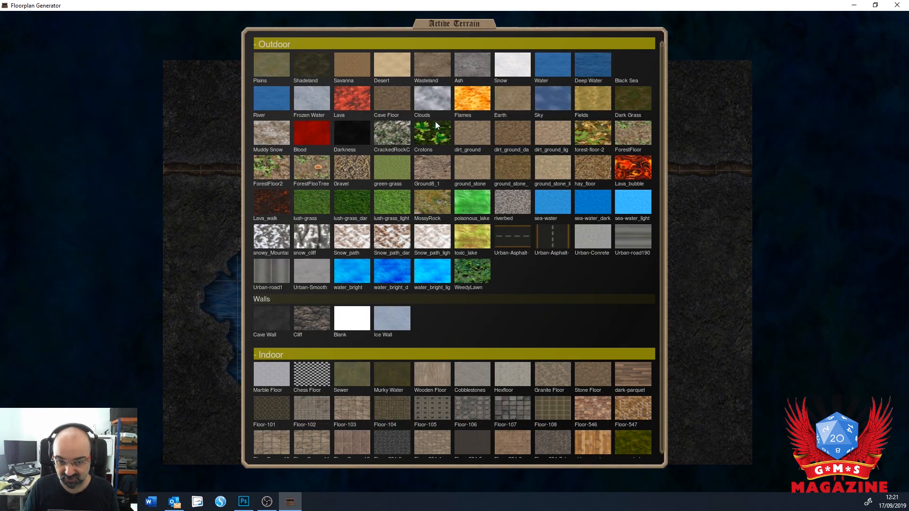
click(478, 274)
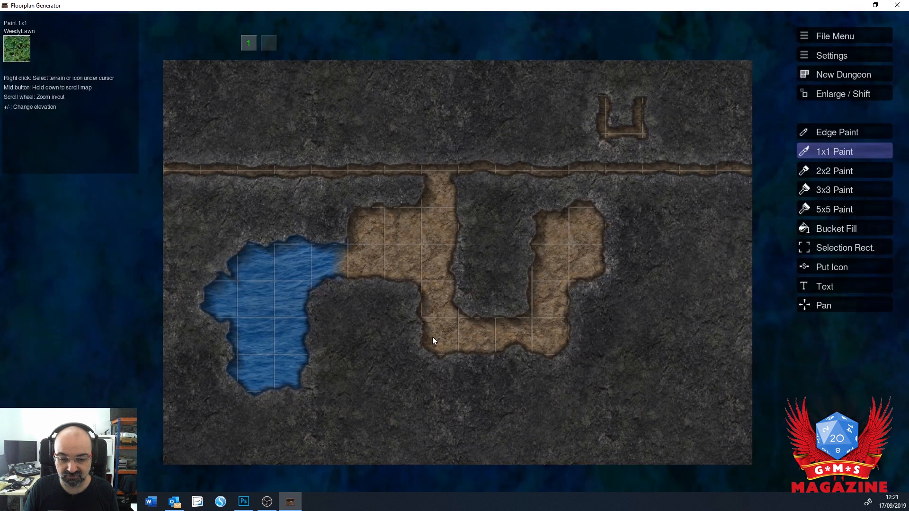
mouse_move(286, 402)
mouse_down()
mouse_move(245, 431)
mouse_move(209, 379)
mouse_move(215, 348)
mouse_move(197, 395)
mouse_up()
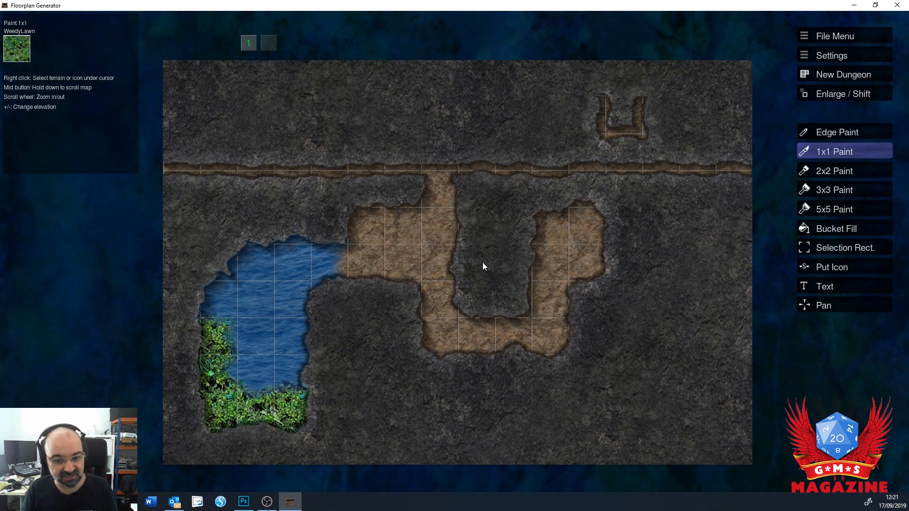
Paint a large dirt_ground_dark chamber around the lower right end of the cave corridor
click(15, 56)
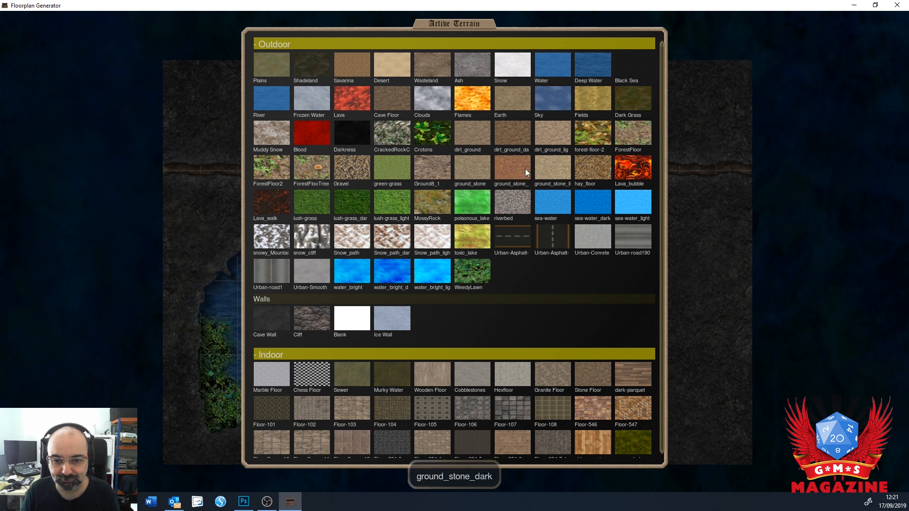
click(512, 133)
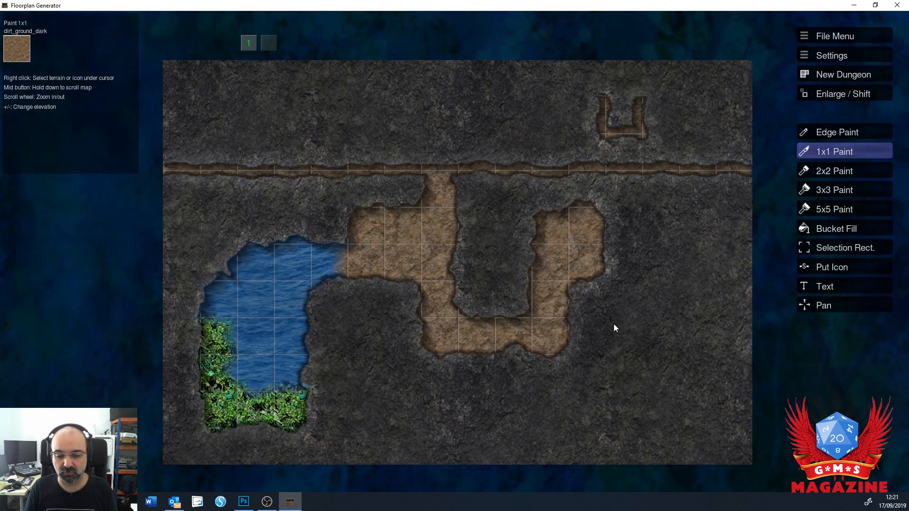
mouse_move(576, 322)
mouse_down()
mouse_move(605, 308)
mouse_move(620, 378)
mouse_move(585, 341)
mouse_move(570, 367)
mouse_move(586, 406)
mouse_move(656, 359)
mouse_move(637, 283)
mouse_move(622, 278)
mouse_up()
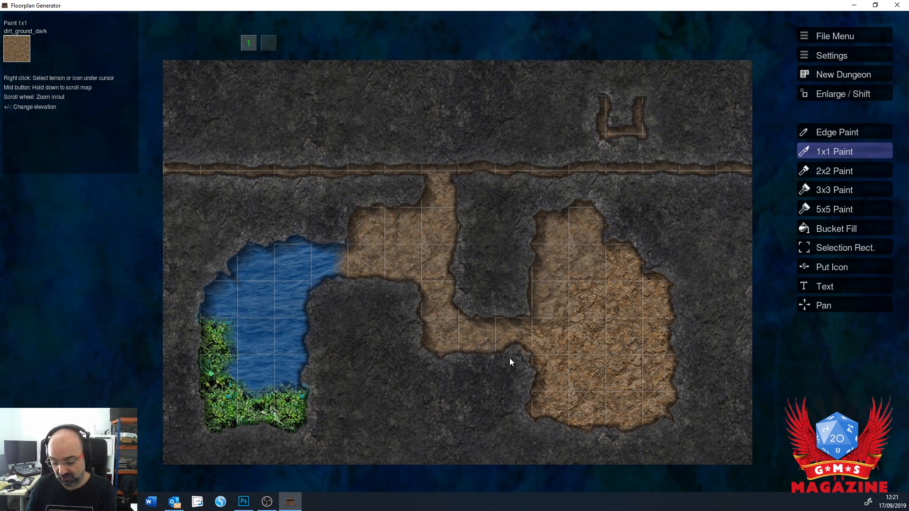
Lower the brush elevation to -2 and -3 and paint sunken dirt_ground_dark areas in the lower part of the large right chamber
key(minus)
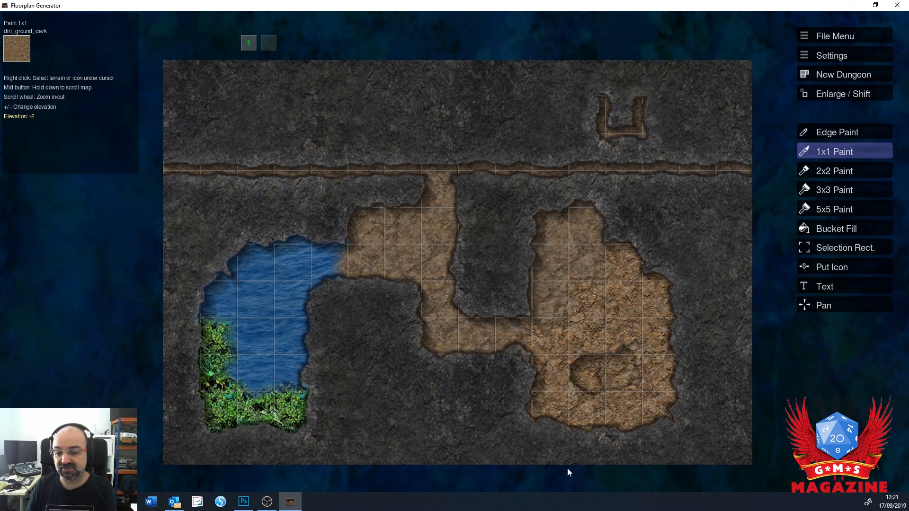
click(556, 375)
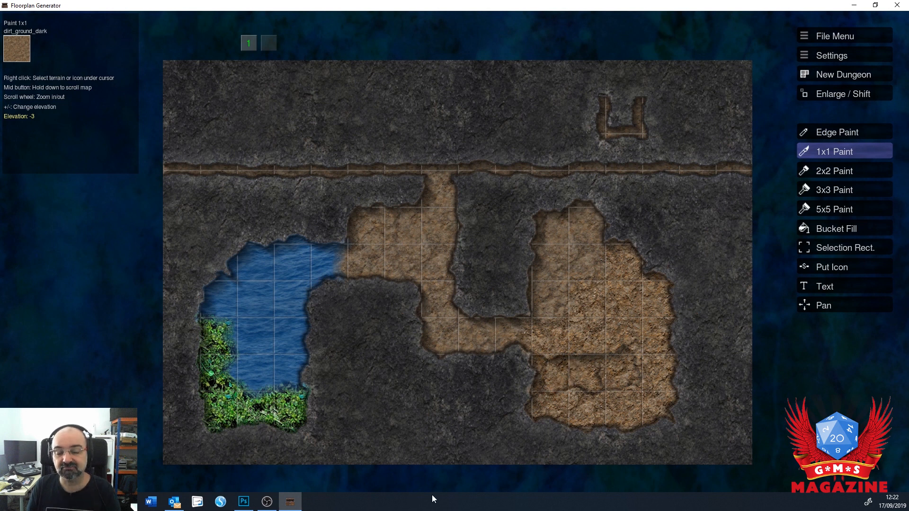
Add a second level to the map
click(268, 43)
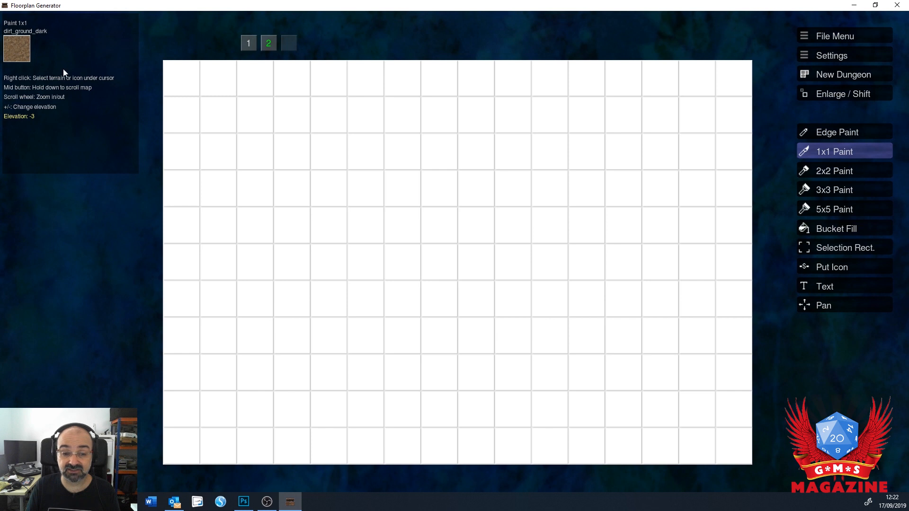
Paint a large irregular dirt_ground_dark cave area across the middle of level 2
mouse_move(505, 277)
mouse_down()
mouse_move(396, 260)
mouse_move(365, 319)
mouse_move(483, 334)
mouse_up()
mouse_move(494, 292)
mouse_down()
mouse_move(391, 274)
mouse_move(438, 247)
mouse_move(379, 226)
mouse_move(414, 218)
mouse_move(624, 230)
mouse_move(507, 231)
mouse_move(521, 353)
mouse_move(362, 358)
mouse_move(325, 273)
mouse_move(263, 265)
mouse_move(265, 180)
mouse_move(392, 313)
mouse_up()
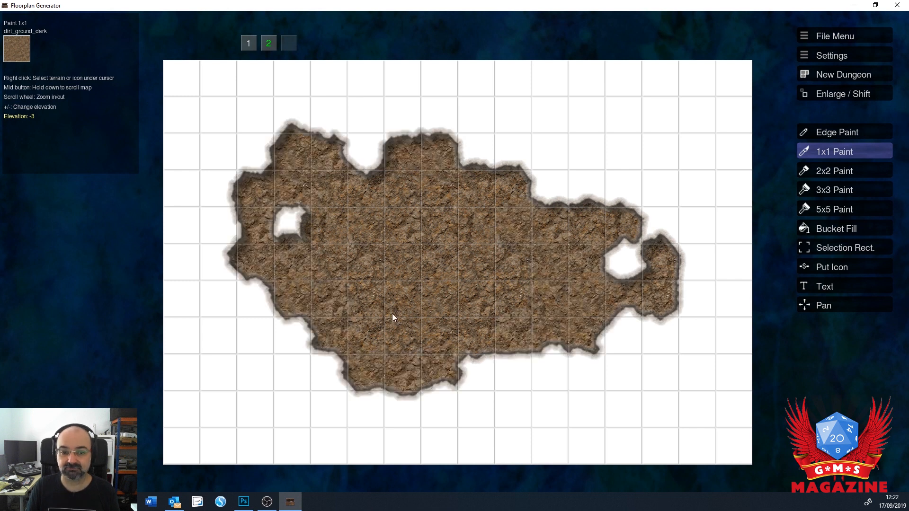
Add four more levels to the map, levels 3 through 6
click(289, 41)
click(309, 42)
click(328, 43)
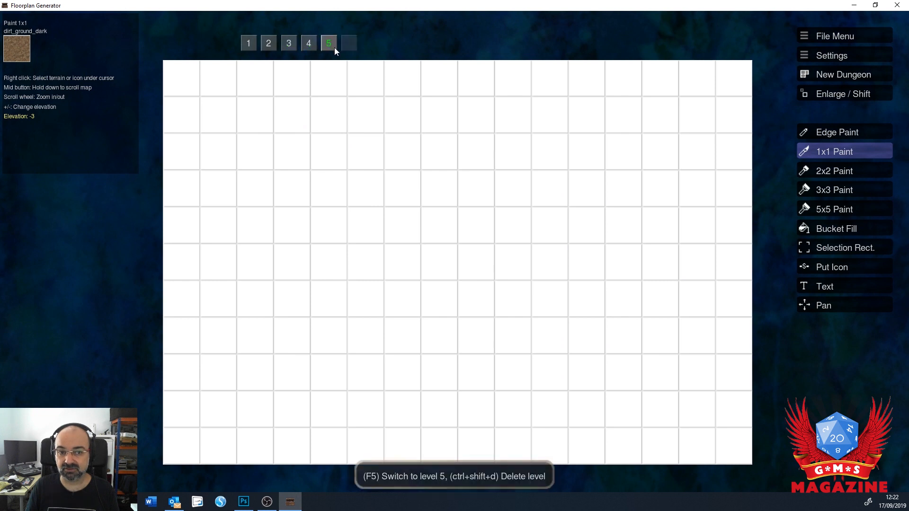
click(349, 42)
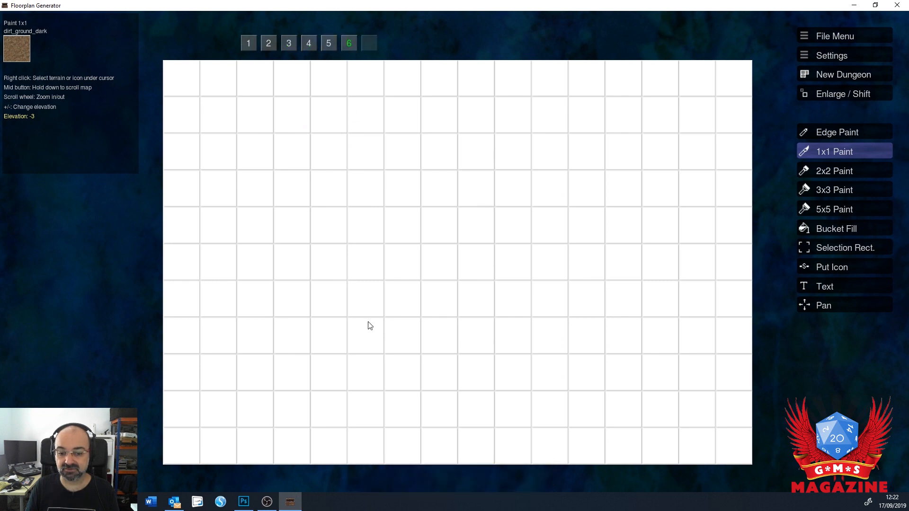
View level 1, return to level 2, extend its dirt area along the lower edge and fill the hole near its left side
click(251, 43)
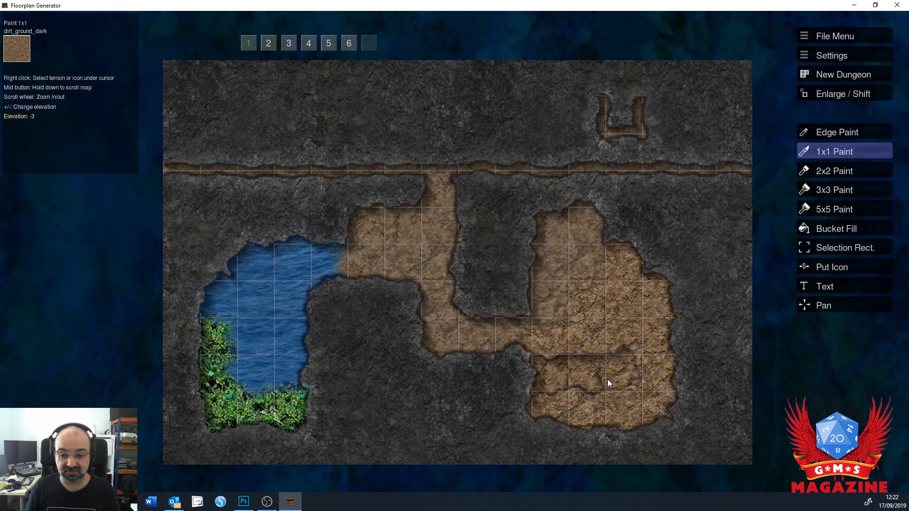
click(268, 43)
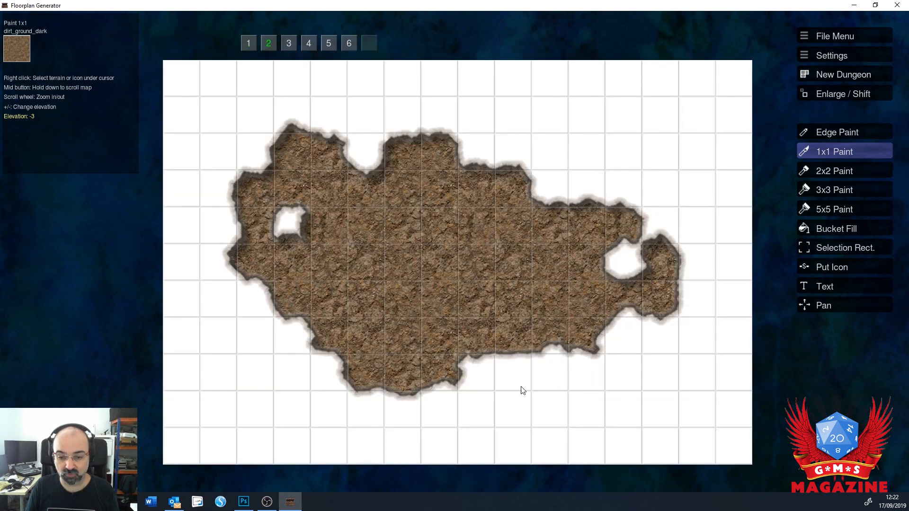
click(550, 378)
click(529, 379)
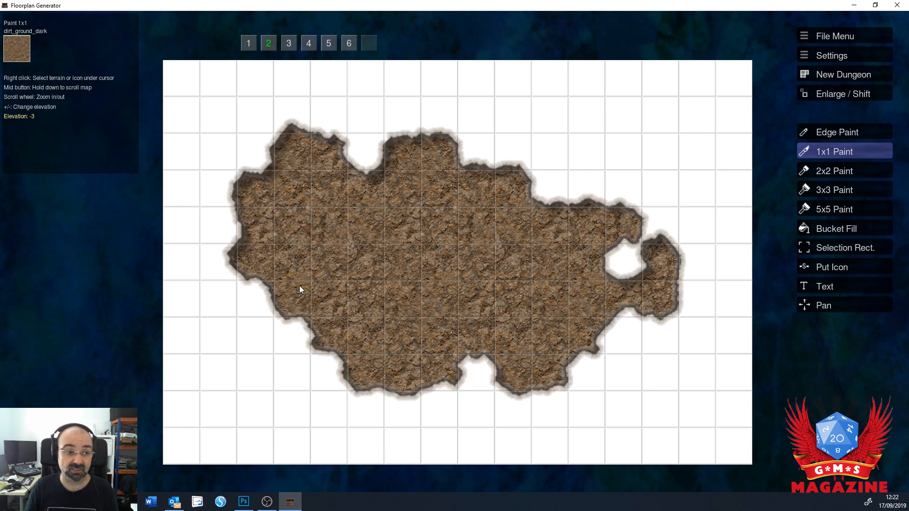
Paint a block of Cave Wall terrain over the upper left corner of level 2
click(14, 47)
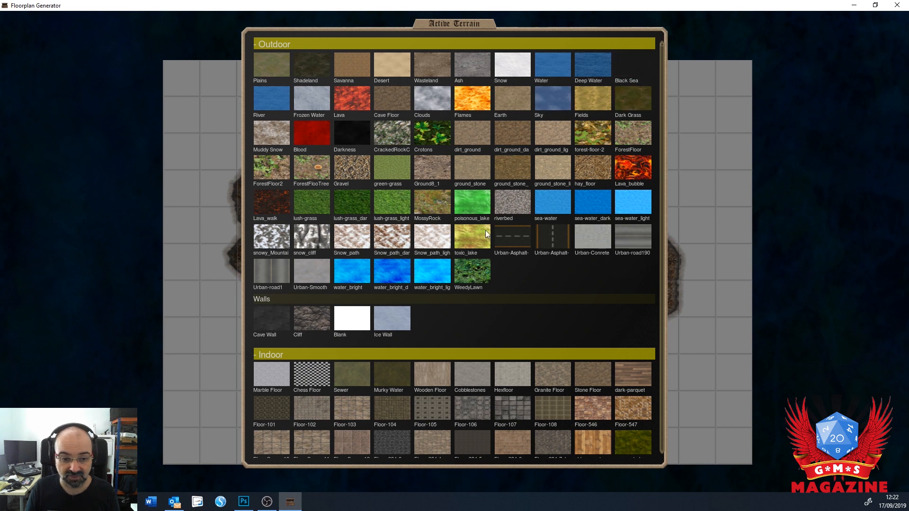
click(271, 318)
mouse_move(191, 75)
mouse_down()
mouse_move(175, 132)
mouse_move(245, 95)
mouse_move(252, 143)
mouse_move(222, 127)
mouse_move(162, 121)
mouse_move(324, 71)
mouse_move(255, 92)
mouse_move(341, 135)
mouse_up()
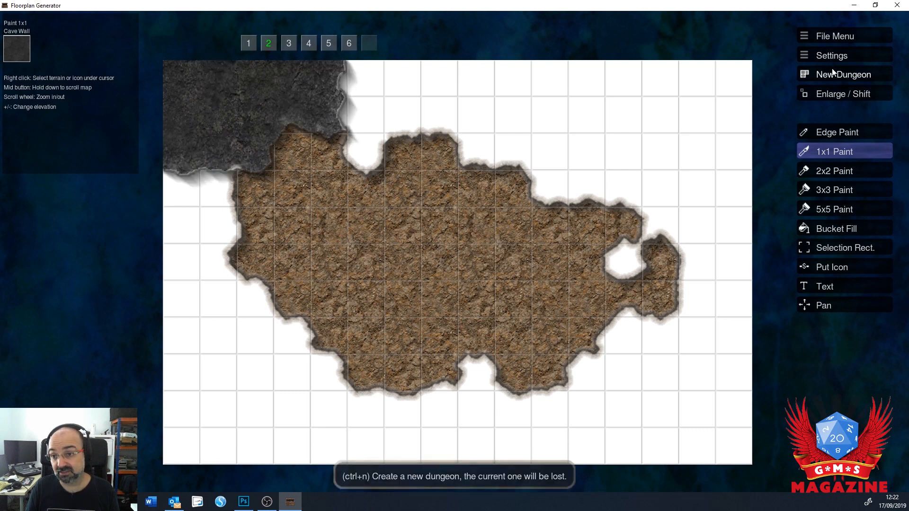
Review the grid type and special grid settings, leaving the options as they are
click(828, 56)
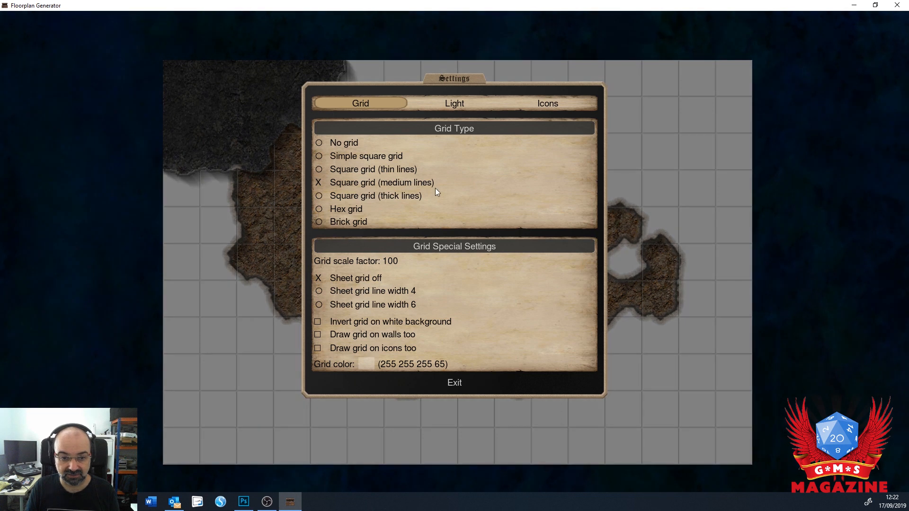
scroll(378, 261, down, 2)
scroll(382, 260, up, 1)
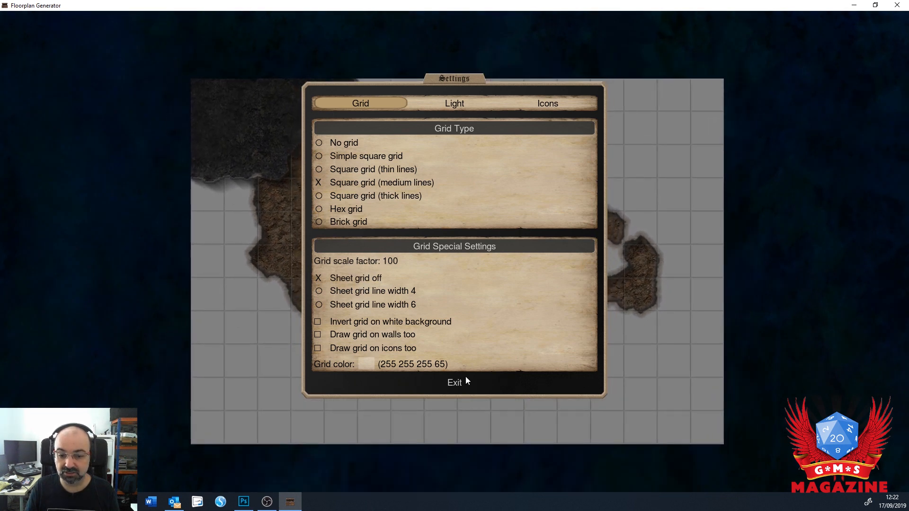
click(463, 383)
Examine the paper size, orientation and square size options in Paper Setup
click(821, 36)
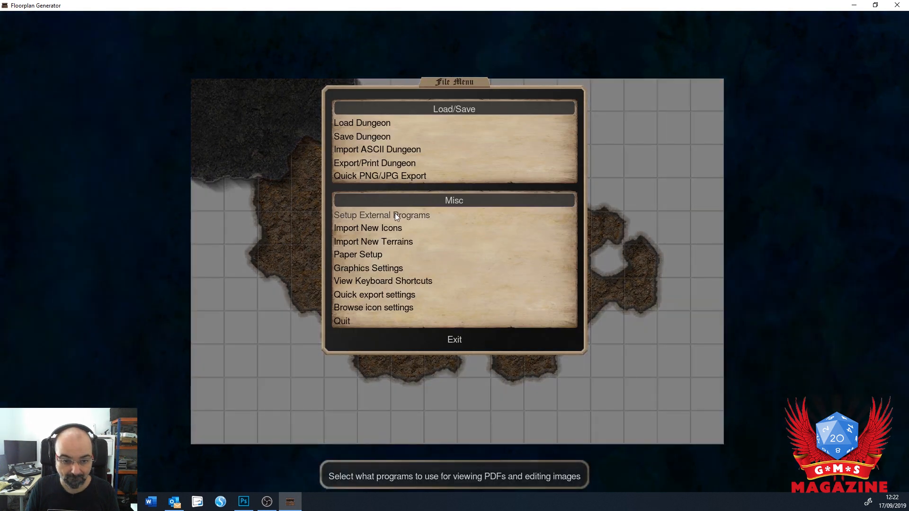
click(353, 256)
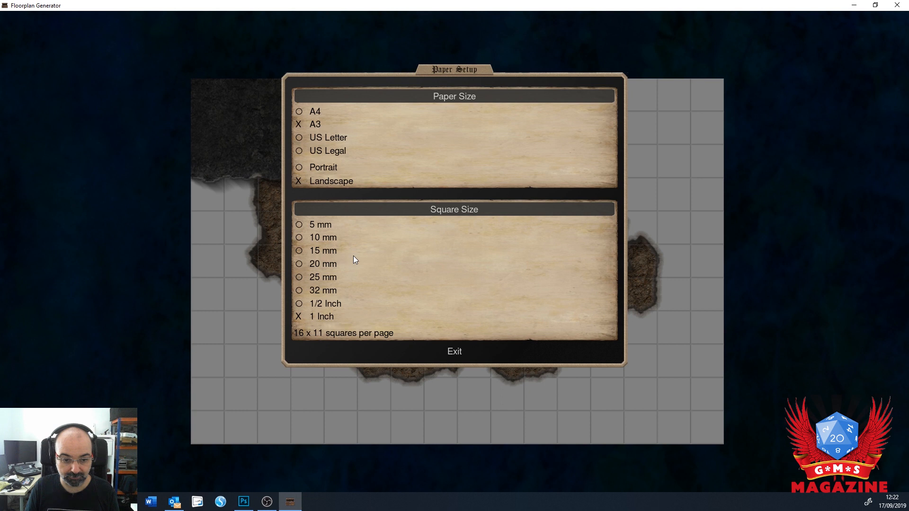
click(453, 351)
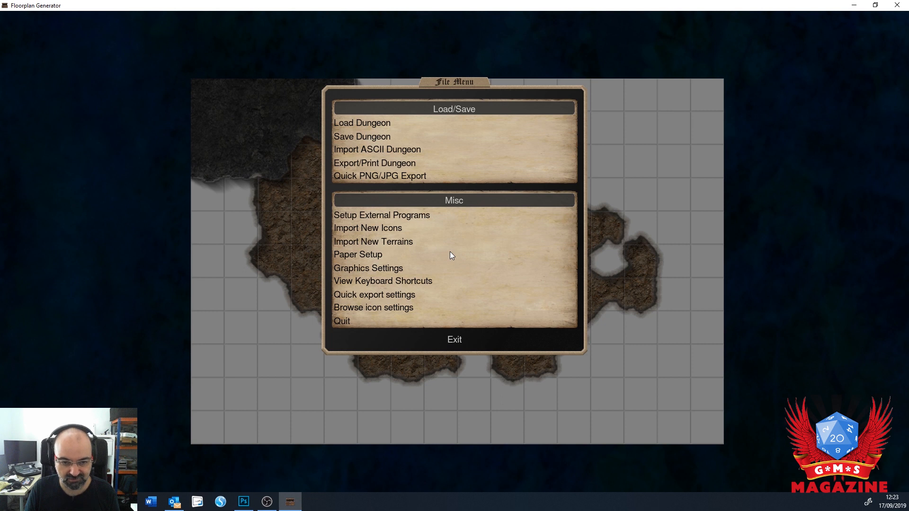
click(357, 255)
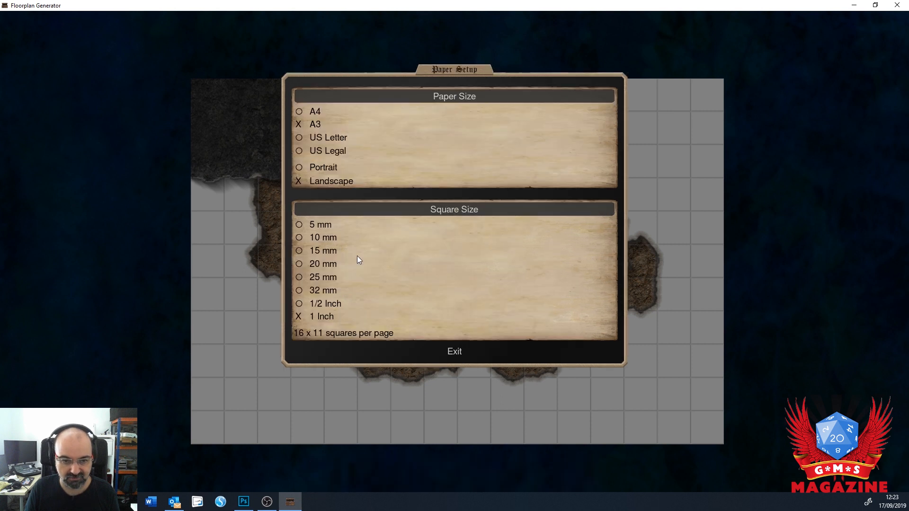
click(455, 350)
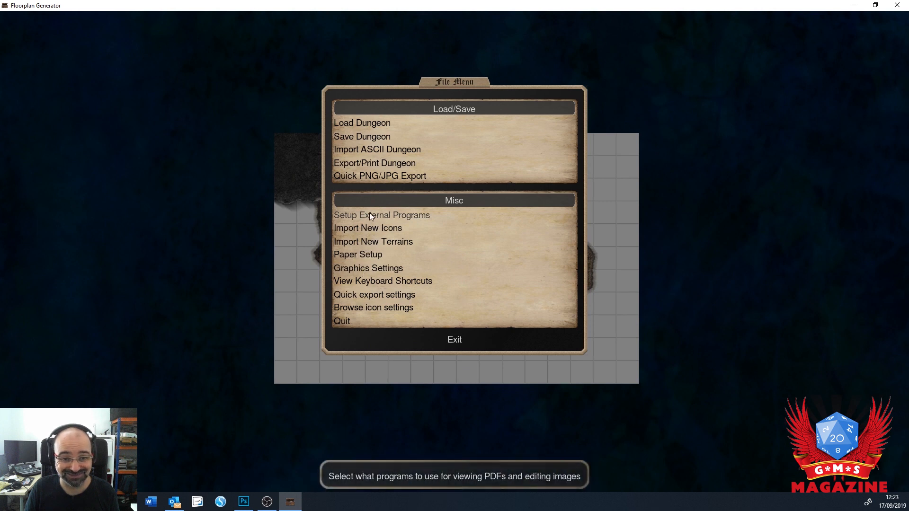
click(454, 341)
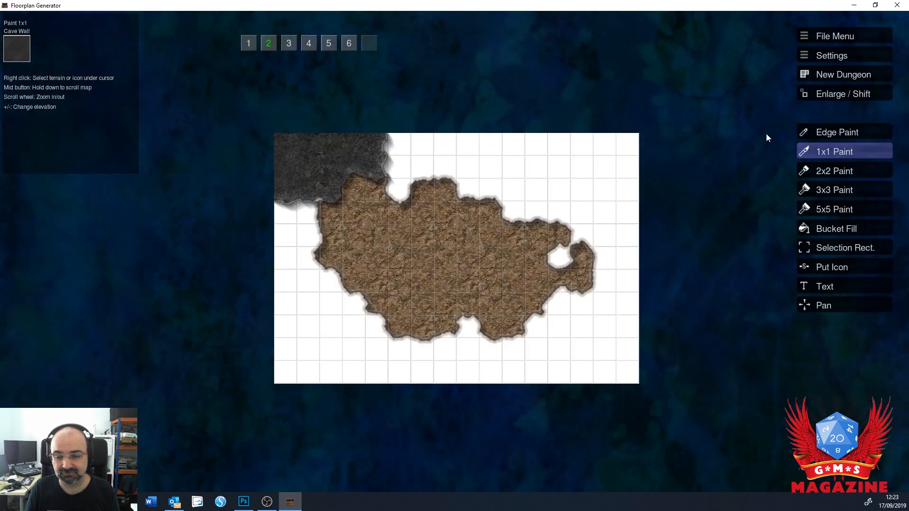
Recheck the grid settings and examine the icon filtering options
click(830, 56)
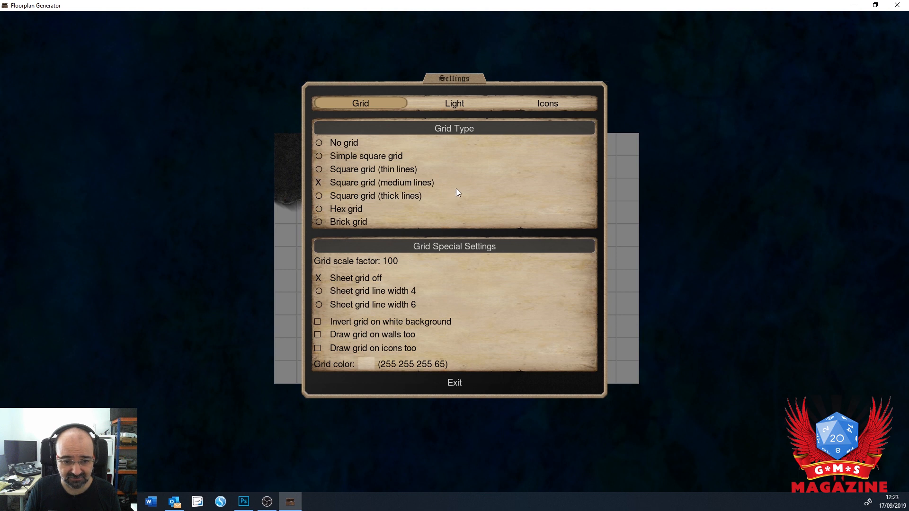
scroll(435, 269, down, 2)
scroll(428, 274, up, 4)
scroll(428, 275, up, 3)
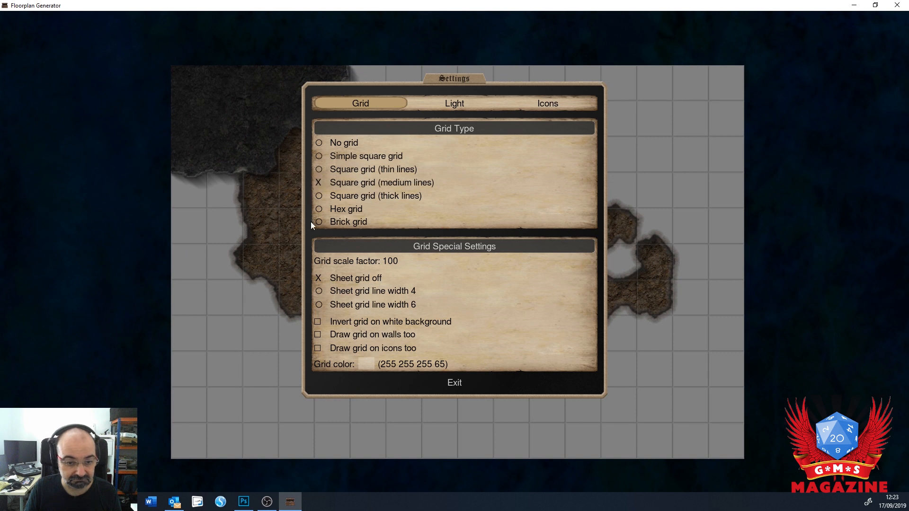
mouse_move(345, 256)
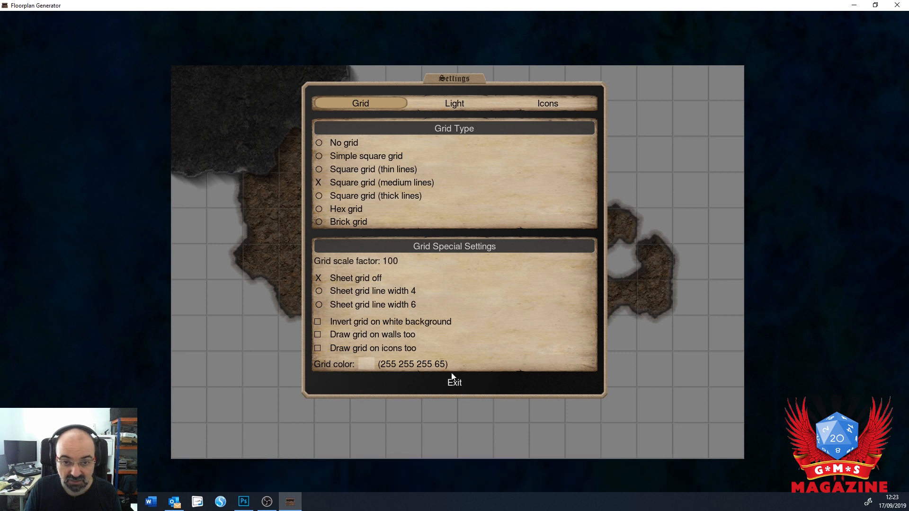
click(508, 103)
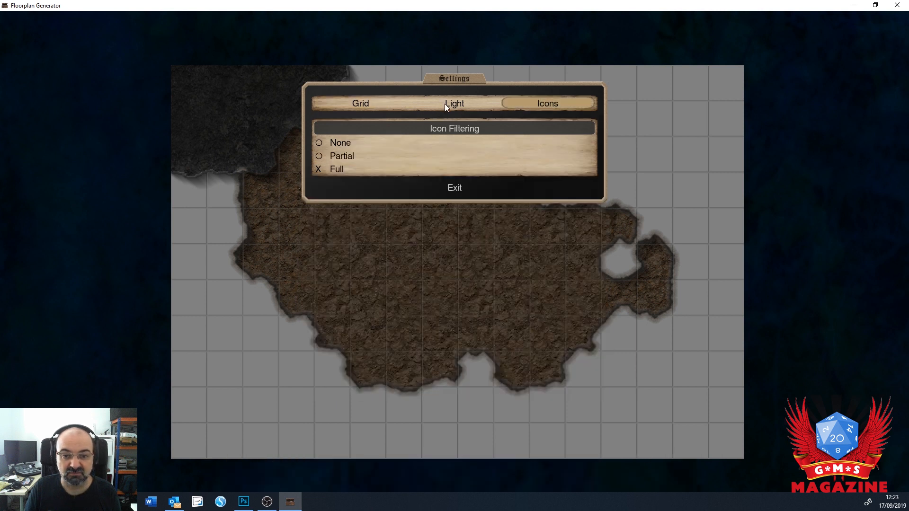
click(451, 189)
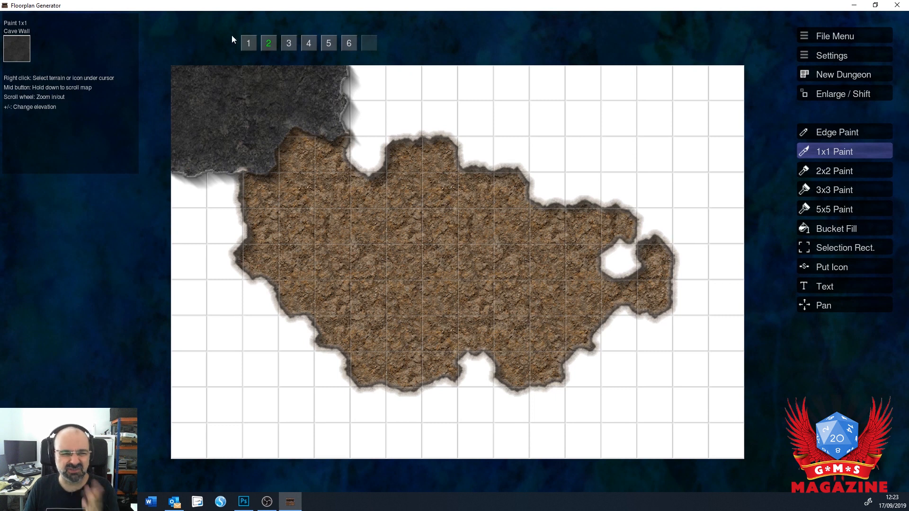
Switch to level 1 and browse the icon library's categories, from Furniture down to Interiors
click(247, 42)
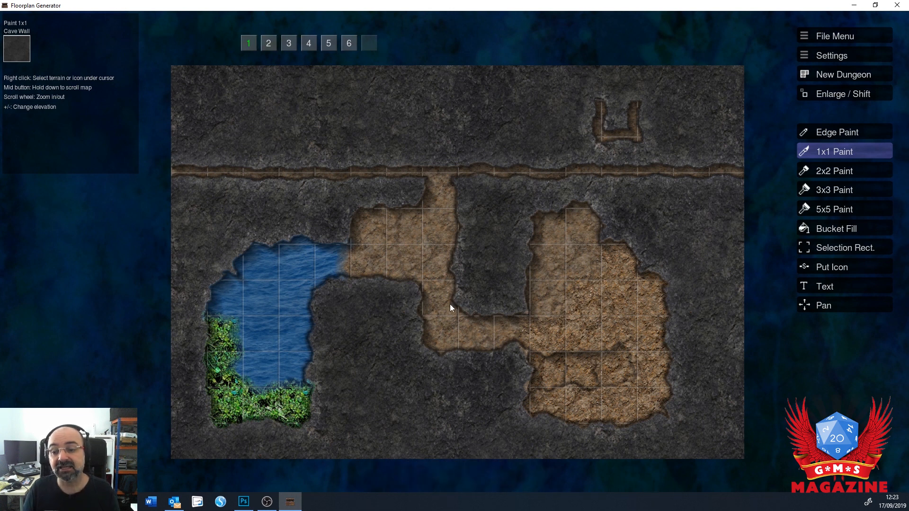
click(830, 268)
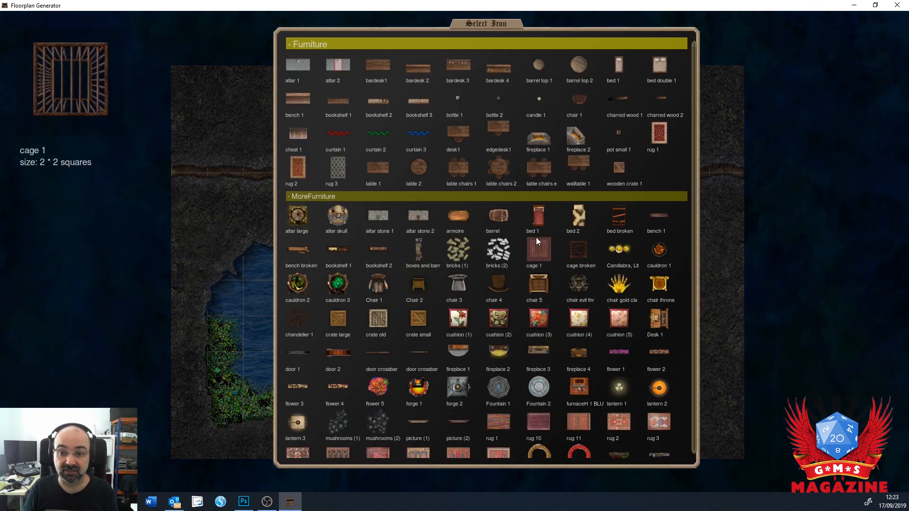
scroll(499, 173, down, 2)
scroll(499, 173, down, 15)
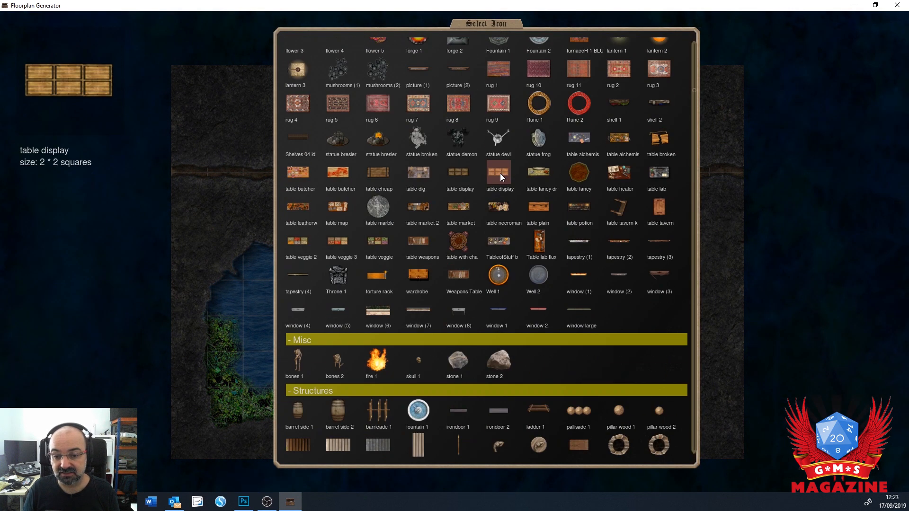
scroll(501, 172, down, 8)
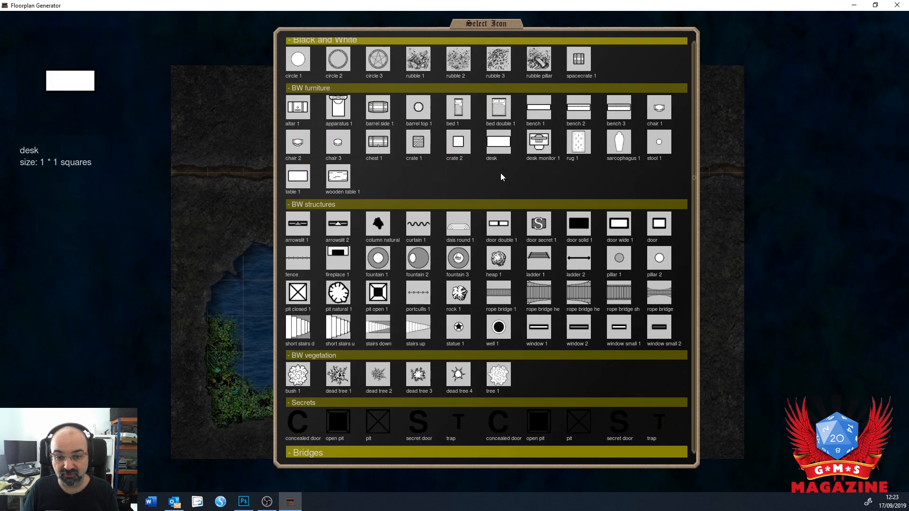
scroll(501, 173, down, 8)
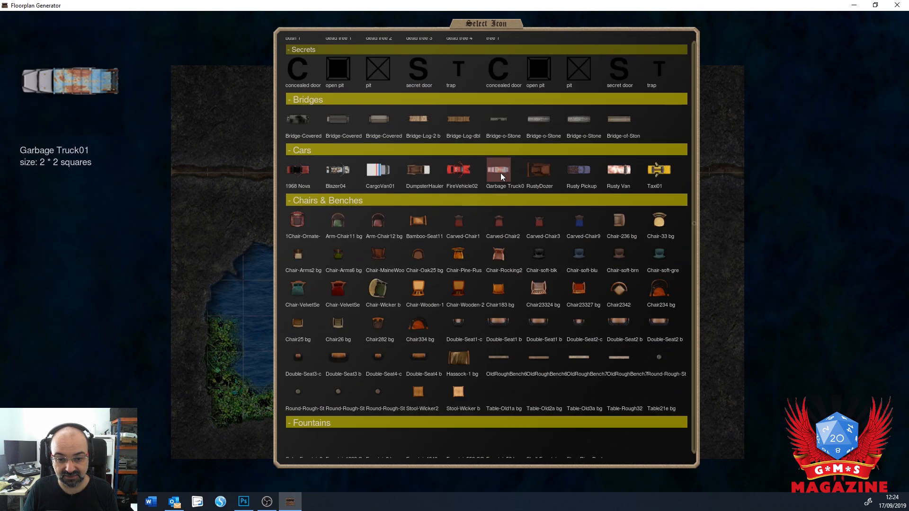
scroll(501, 172, down, 3)
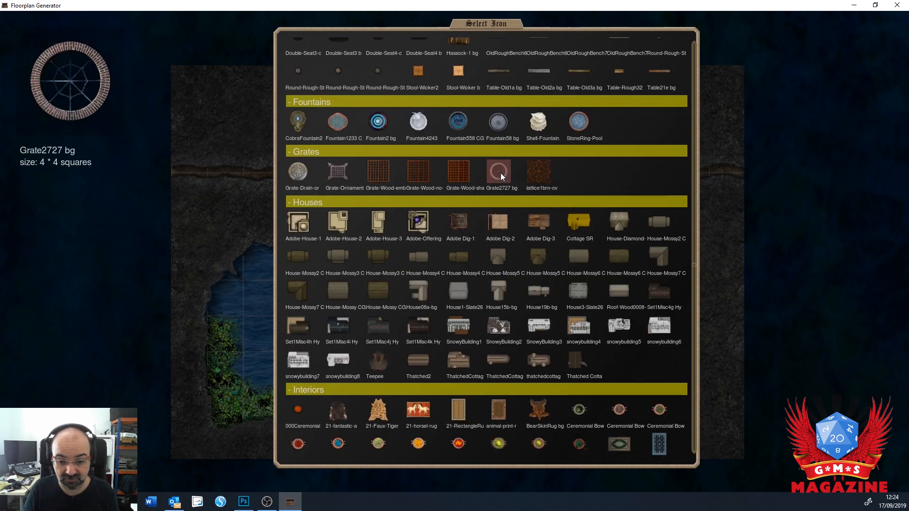
scroll(501, 172, up, 10)
scroll(501, 175, up, 15)
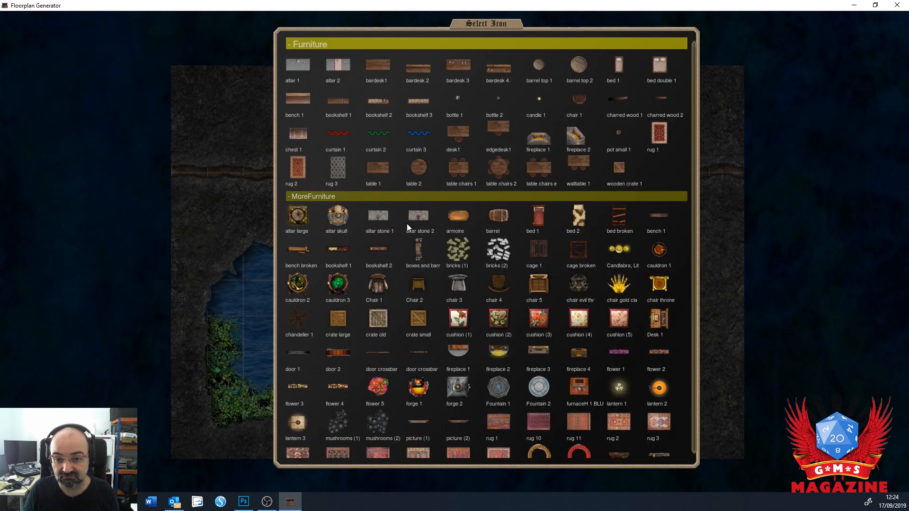
mouse_move(407, 223)
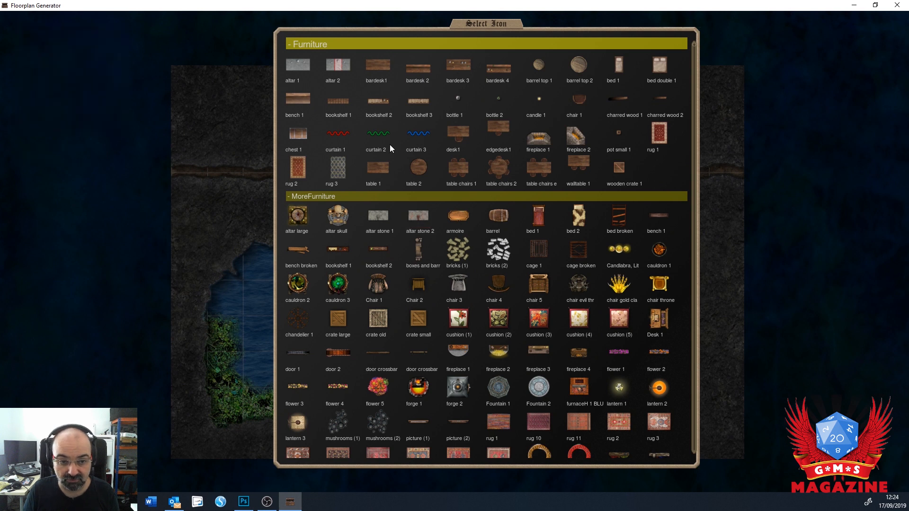
Place the fire 1 icon from the Misc category in the middle of the large right chamber
scroll(471, 253, down, 4)
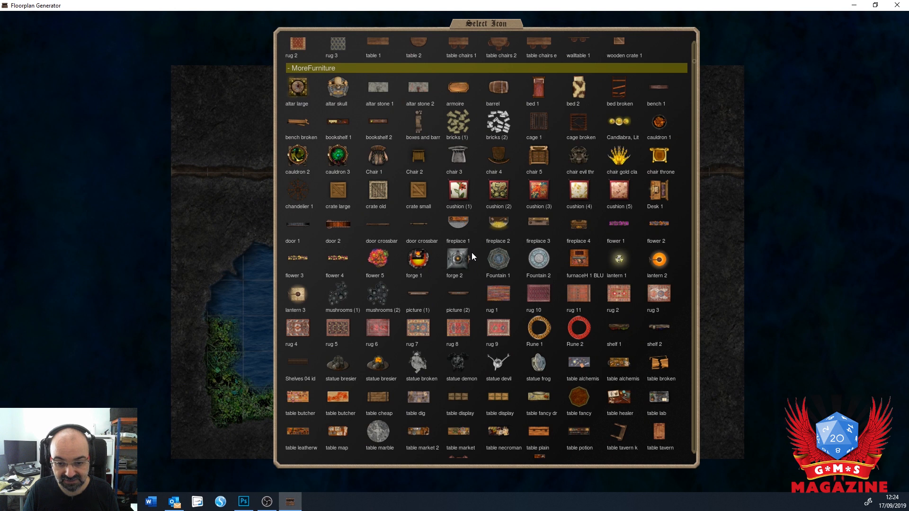
scroll(472, 252, down, 10)
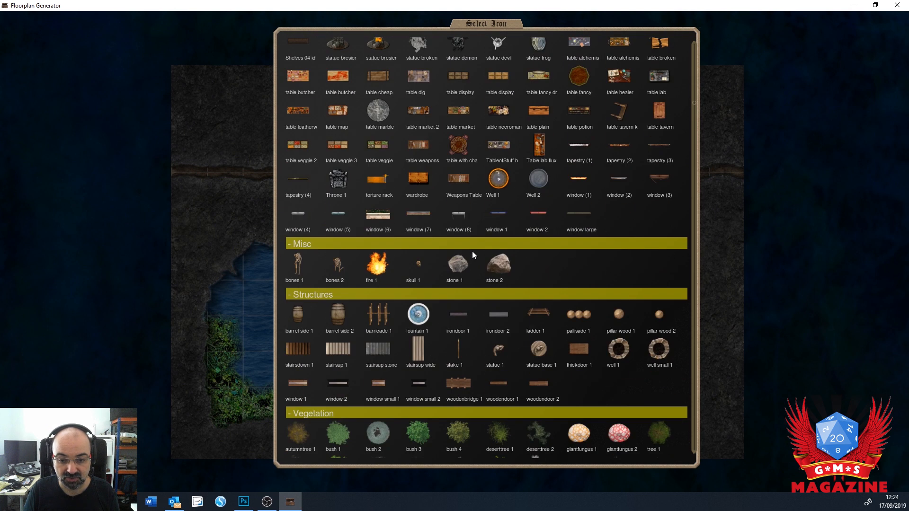
scroll(472, 251, down, 1)
click(371, 233)
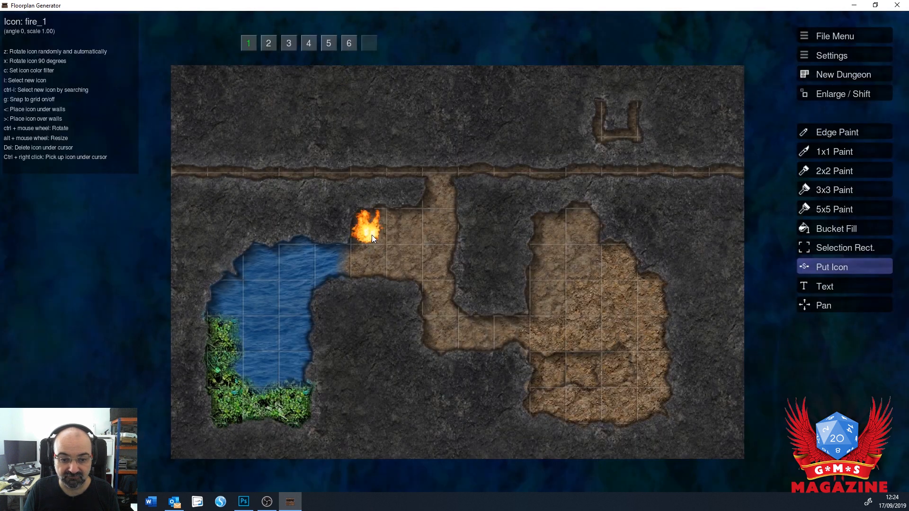
click(584, 288)
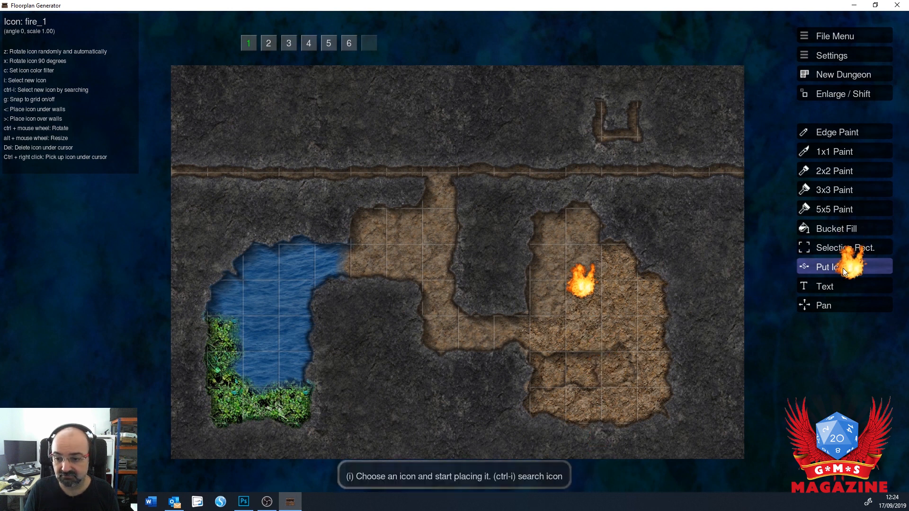
Place the bones 2 icon at scale 2.15 in the upper middle cave room, east of the pool
click(825, 266)
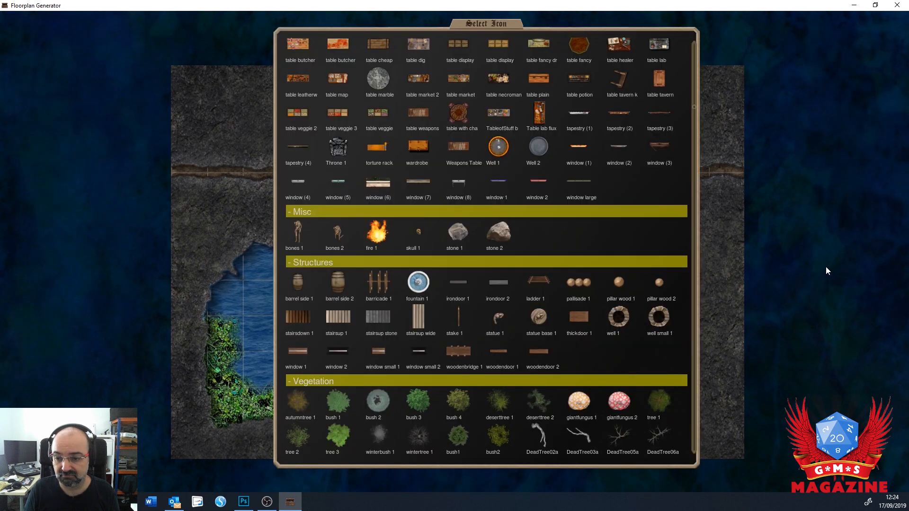
click(336, 236)
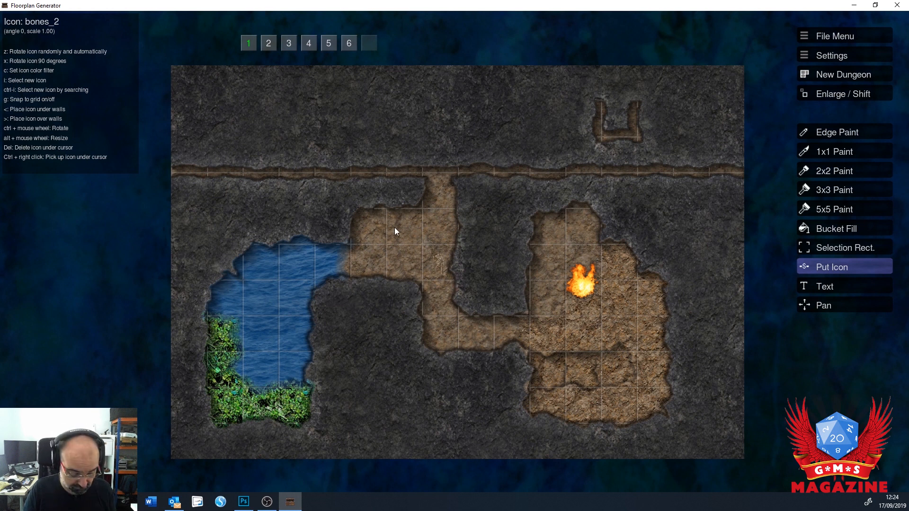
alt+scroll(435, 230, up, 5)
alt+scroll(436, 230, down, 3)
click(410, 222)
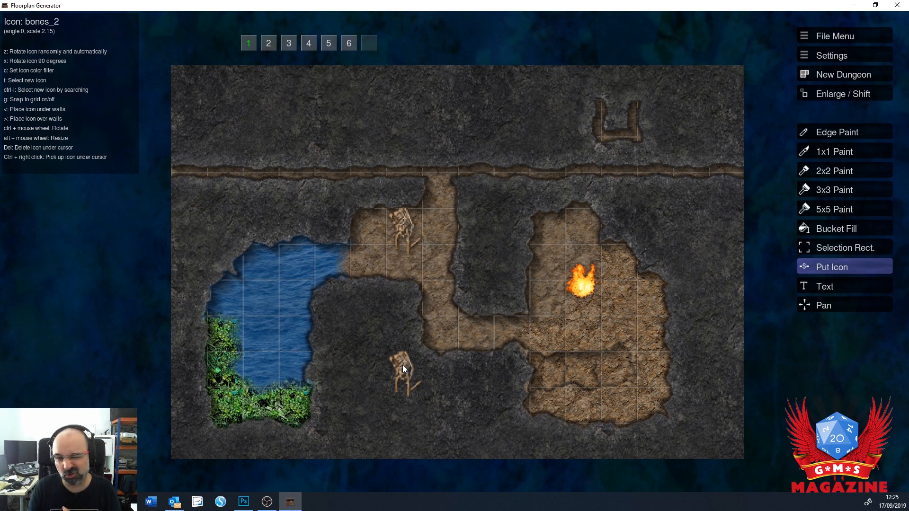
Place the Table lab fluxx icon at angle 0 and scale 0.35 in the passage southeast of the skeleton
click(844, 270)
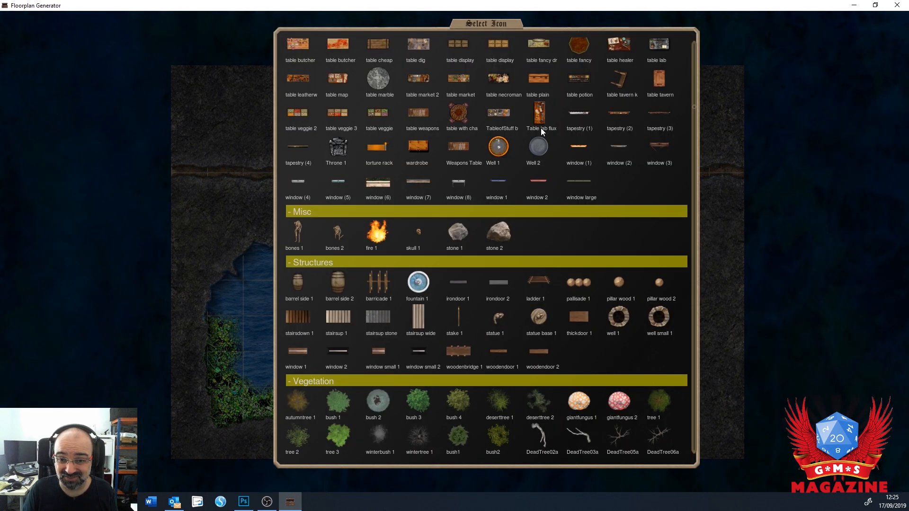
click(539, 113)
ctrl+scroll(453, 269, up, 2)
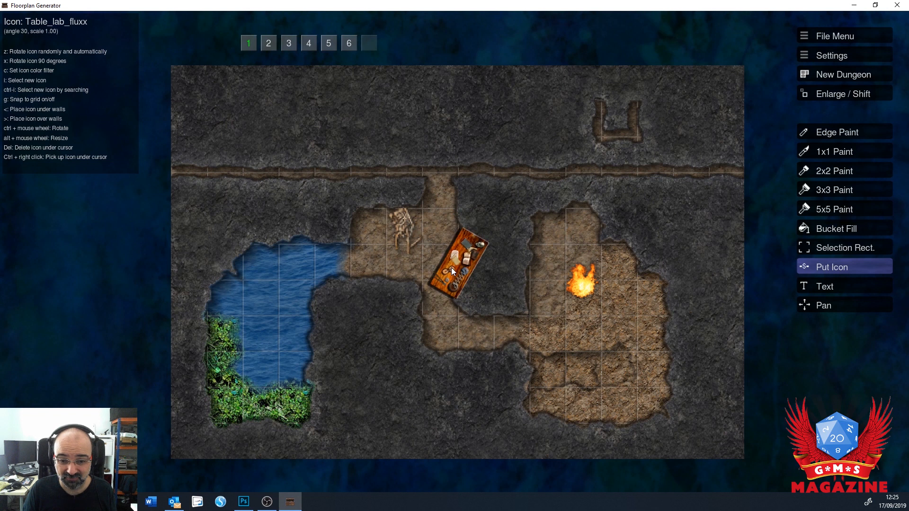
alt+scroll(451, 268, up, 7)
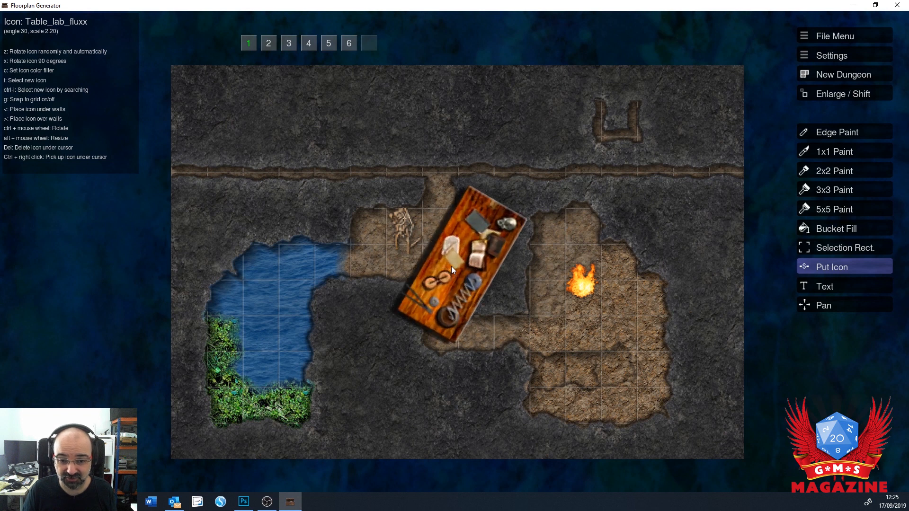
alt+scroll(451, 268, down, 10)
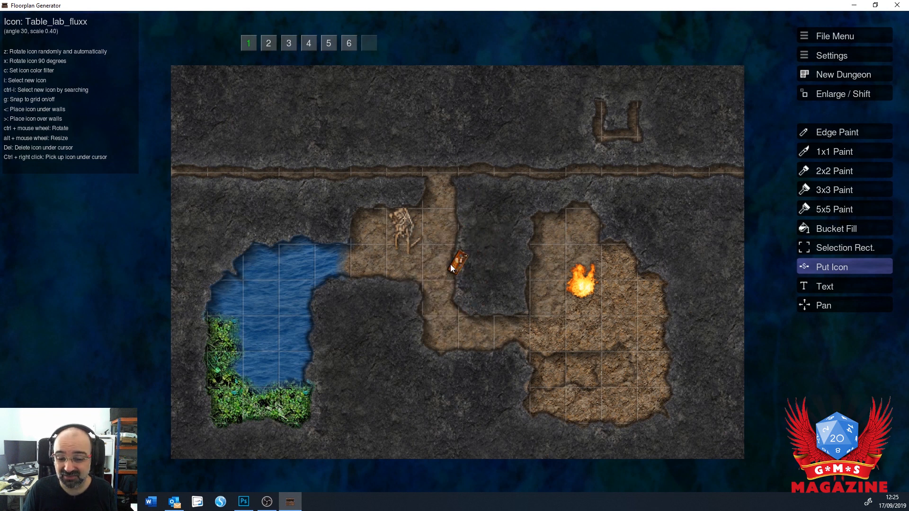
ctrl+scroll(445, 260, down, 5)
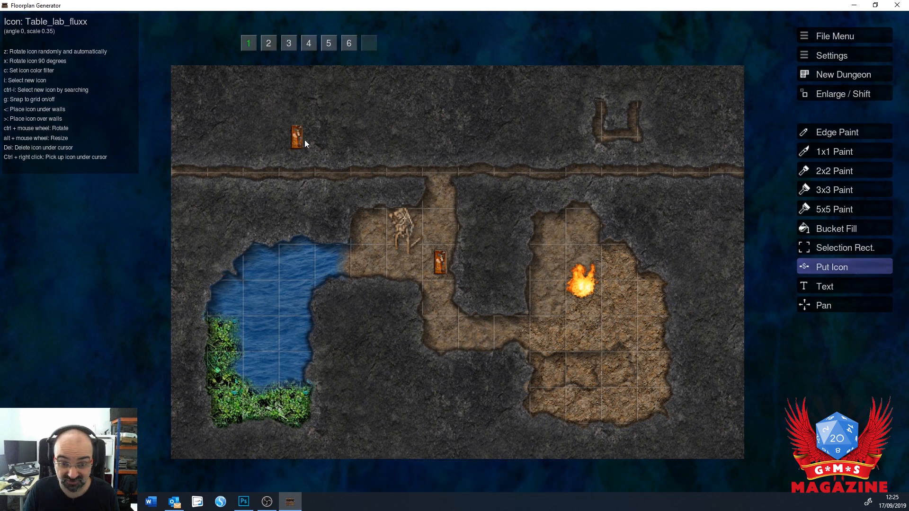
Paint a 1x1 Floor-546 corridor along the map's upper edge, with a stepped branch down to the long horizontal tunnel
click(823, 154)
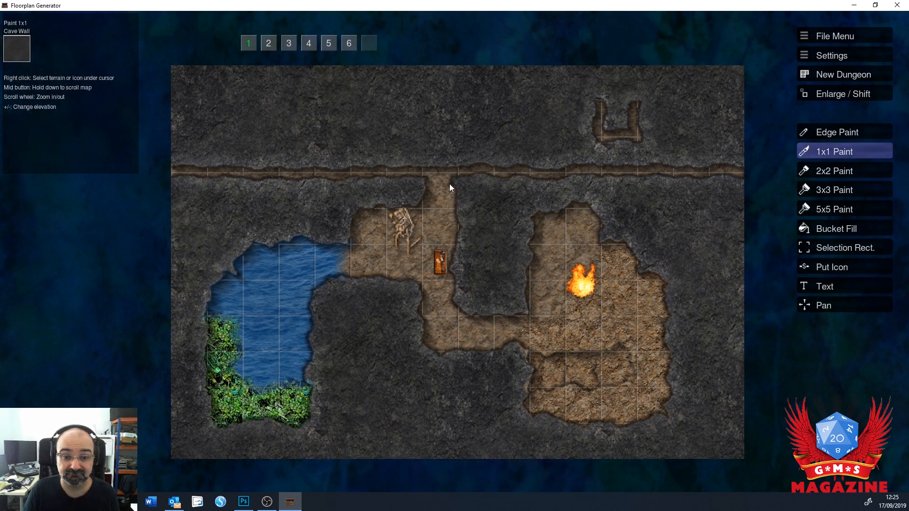
click(28, 47)
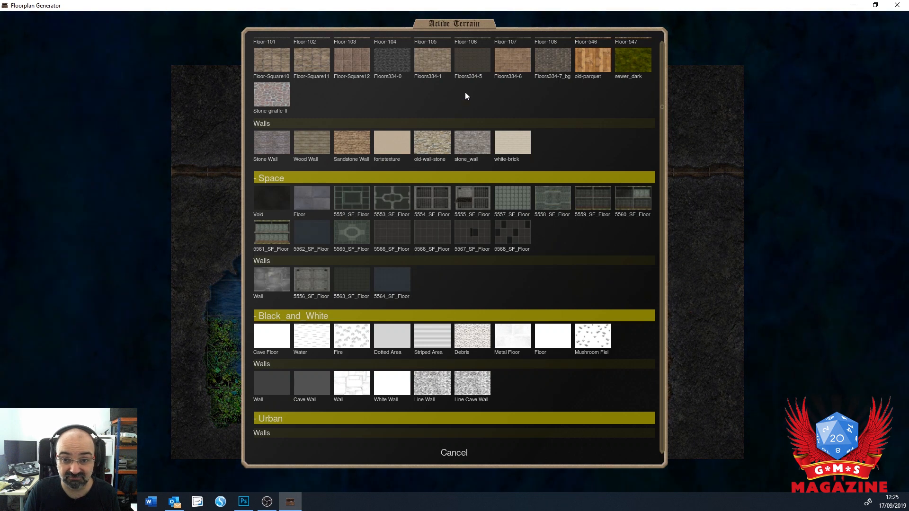
scroll(470, 101, up, 3)
click(607, 286)
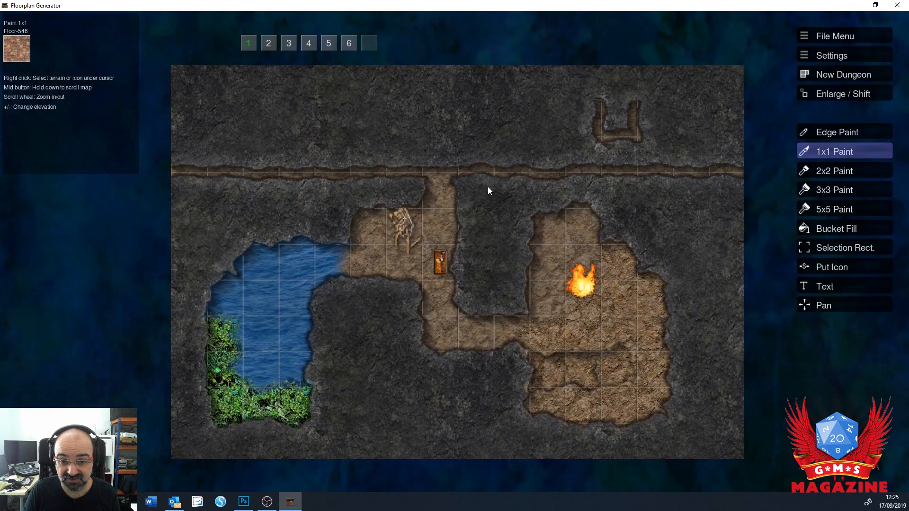
mouse_move(480, 146)
mouse_down()
mouse_move(502, 90)
mouse_move(547, 67)
mouse_up()
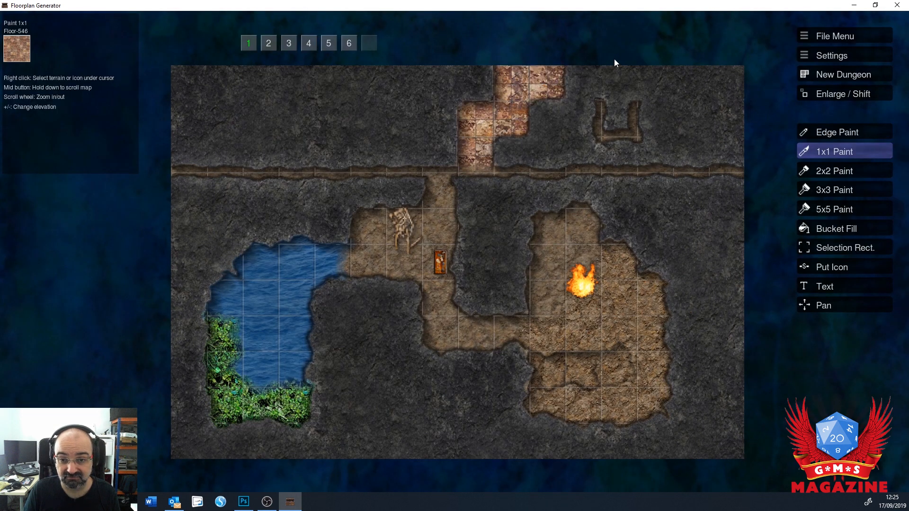
drag(454, 74, 115, 78)
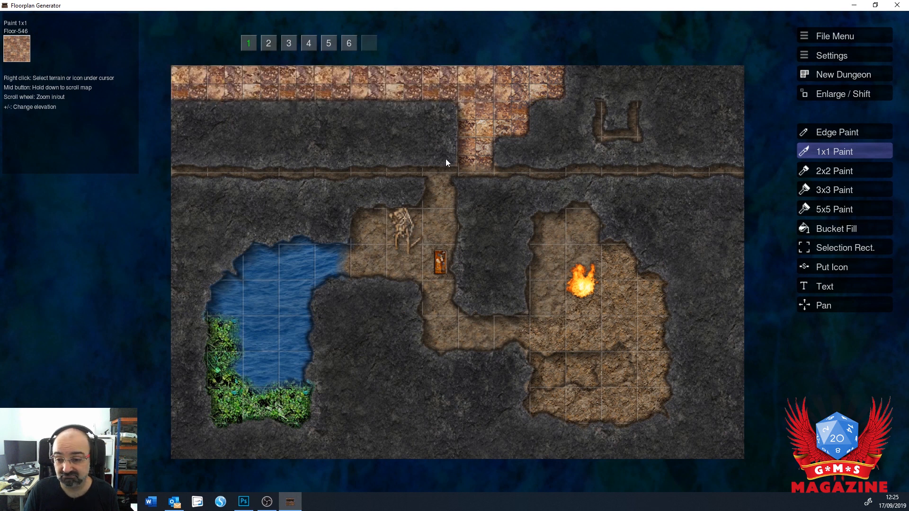
Browse the icon library's categories from MoreFurniture through Vegetation, Black and White, Planets and Sci-Vehicles down to Urban
click(826, 266)
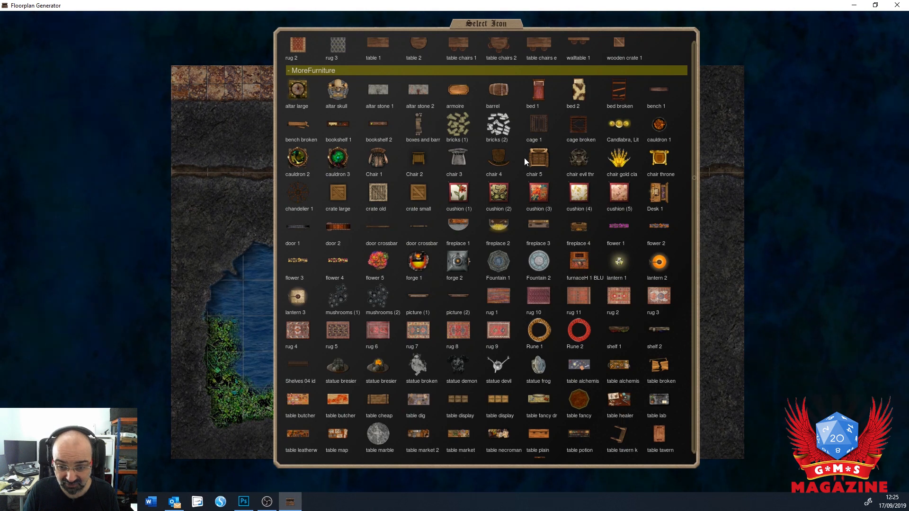
scroll(525, 158, down, 10)
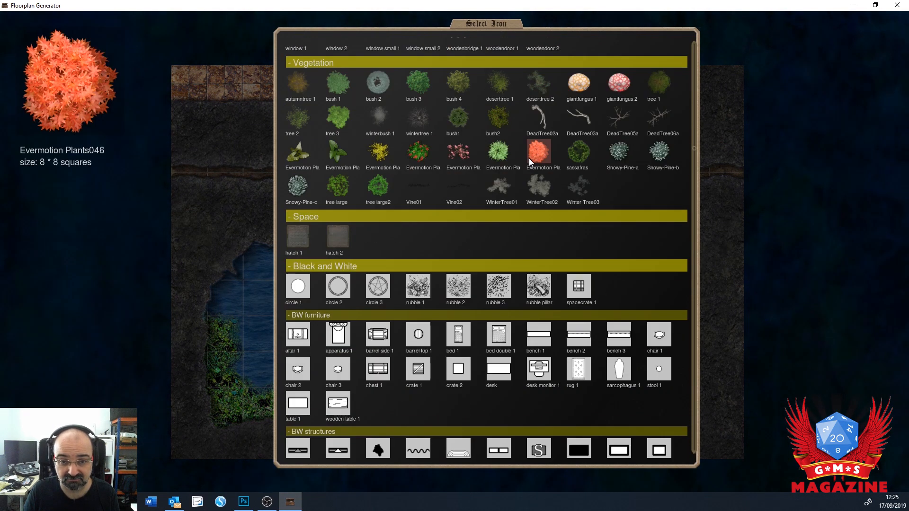
scroll(544, 147, down, 15)
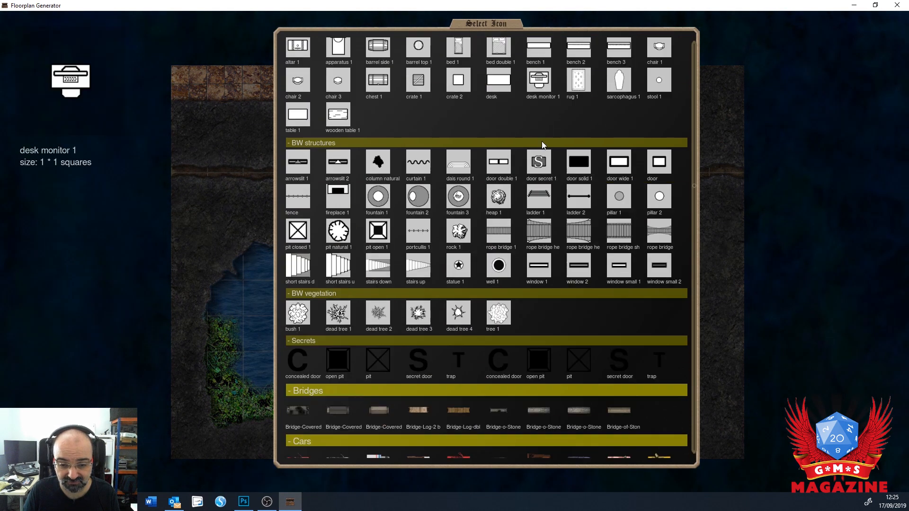
scroll(542, 142, down, 15)
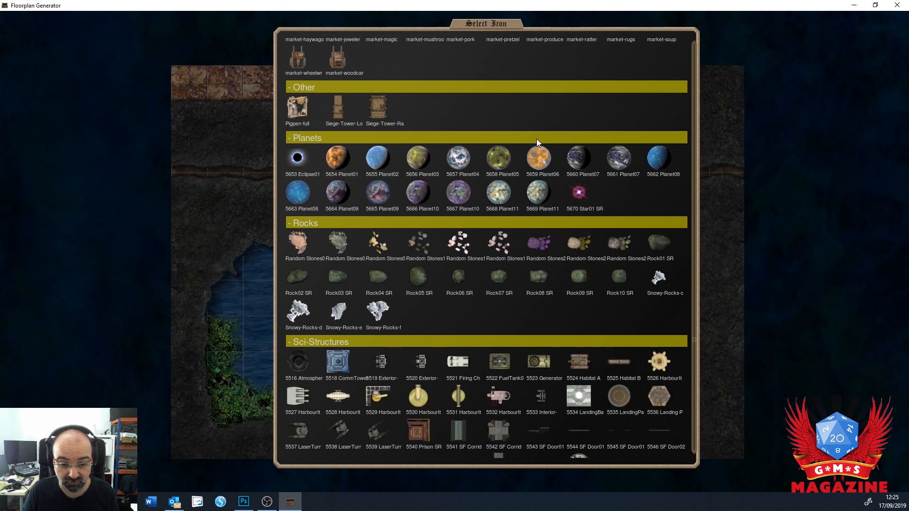
scroll(536, 138, down, 3)
scroll(555, 200, down, 2)
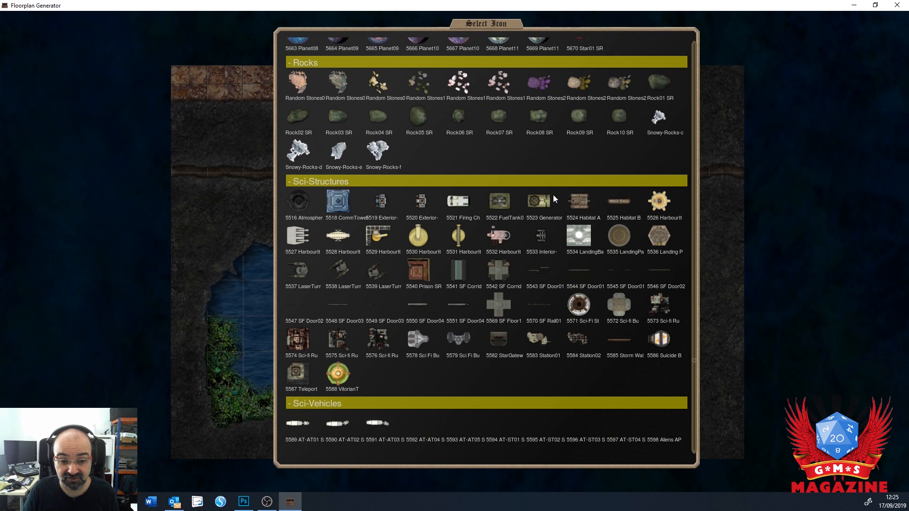
scroll(554, 198, down, 8)
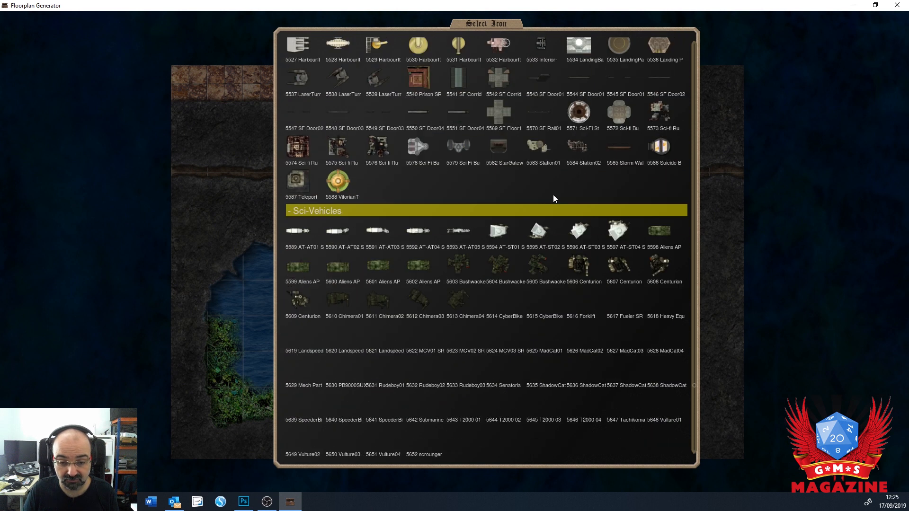
scroll(554, 196, down, 7)
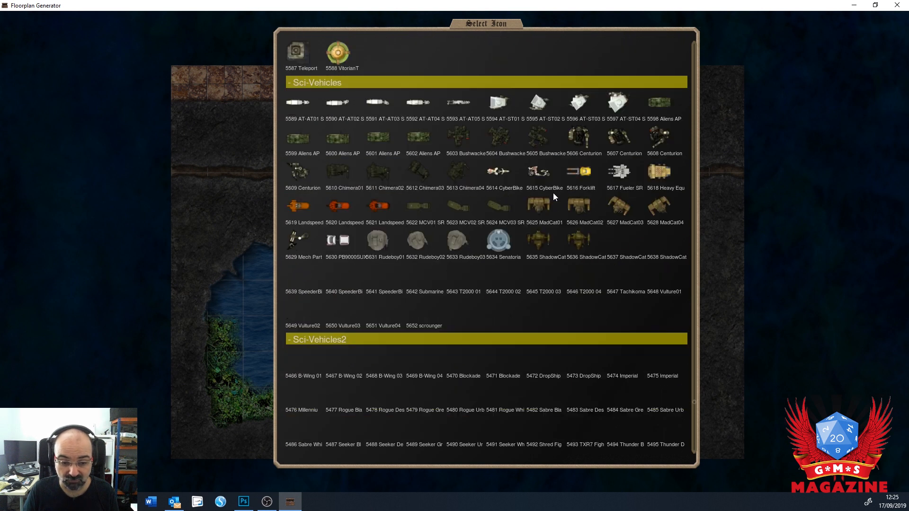
scroll(554, 196, down, 4)
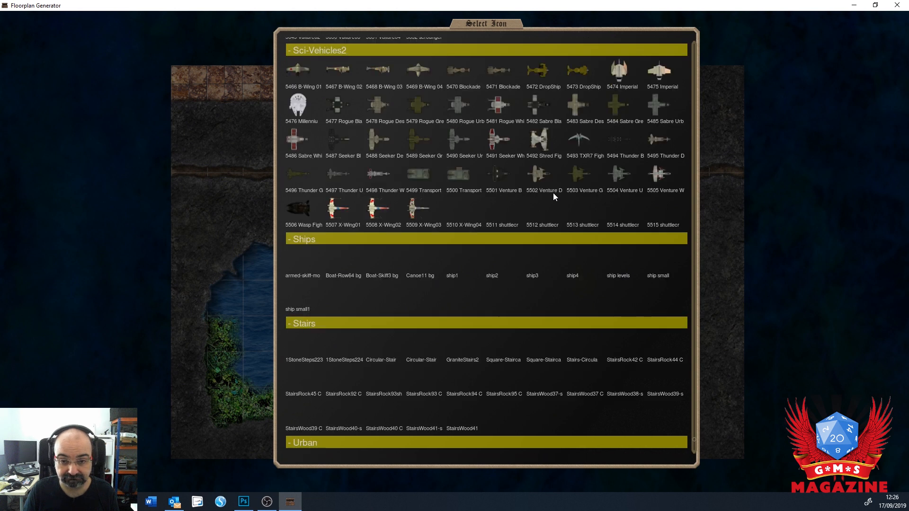
scroll(553, 193, down, 2)
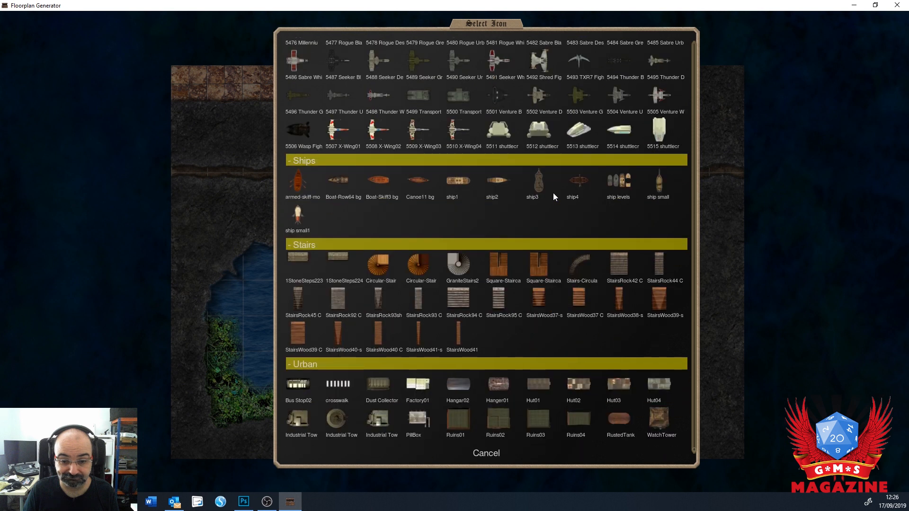
Place the Industrial_Tower03 icon from the Urban category at scale 0.60 in the large right chamber, below the fire
mouse_move(499, 408)
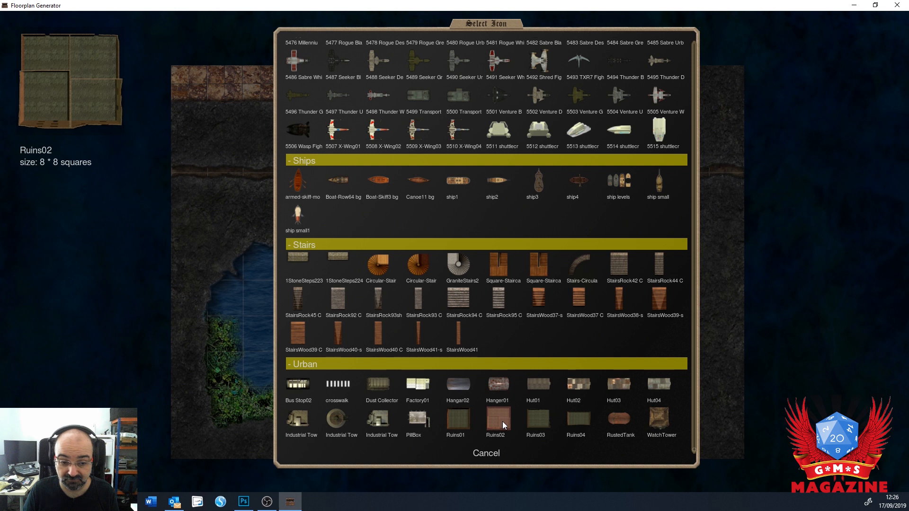
click(377, 419)
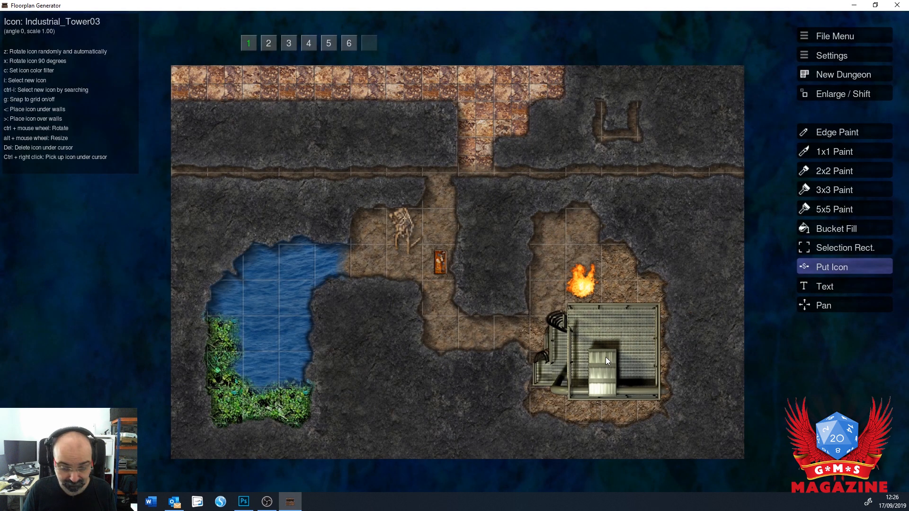
alt+scroll(605, 357, down, 4)
click(606, 357)
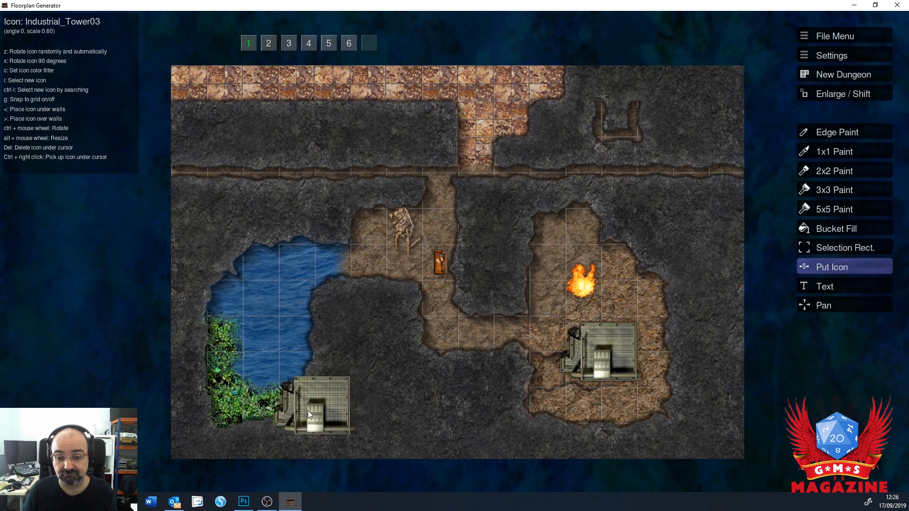
Add the text label "This is the skeleton!" in size 25 white San Serif just below the skeleton
click(836, 280)
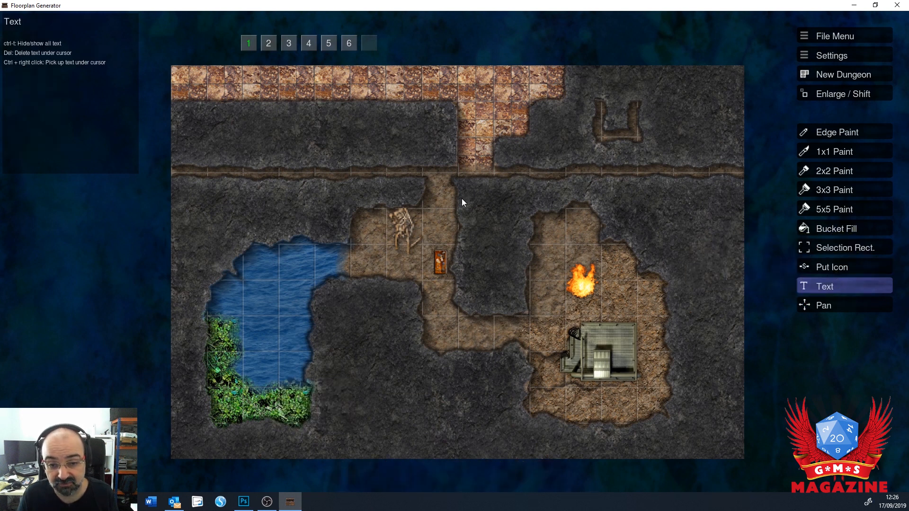
click(359, 266)
click(429, 108)
text(This is)
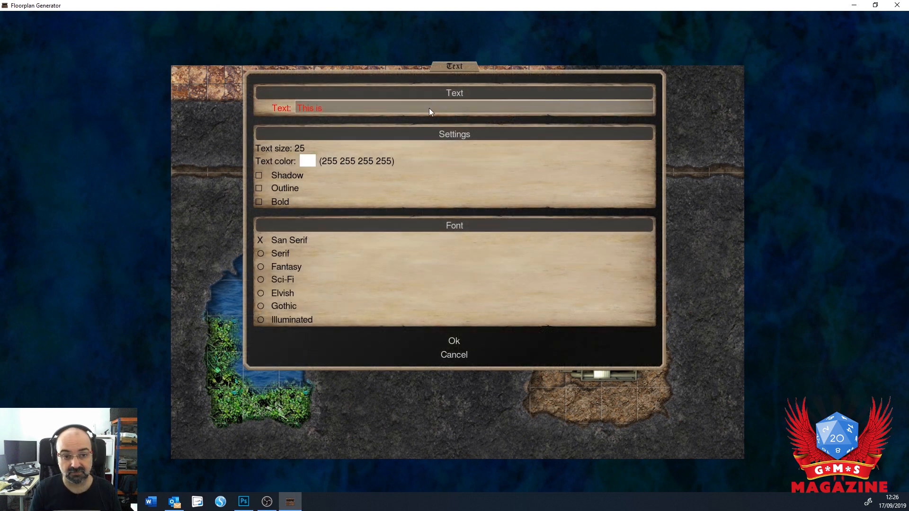
text( the skeleton!)
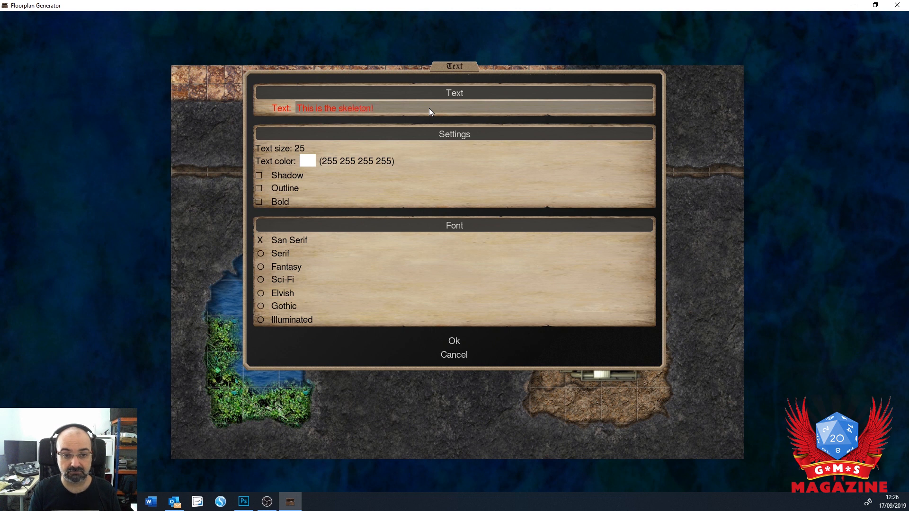
click(454, 340)
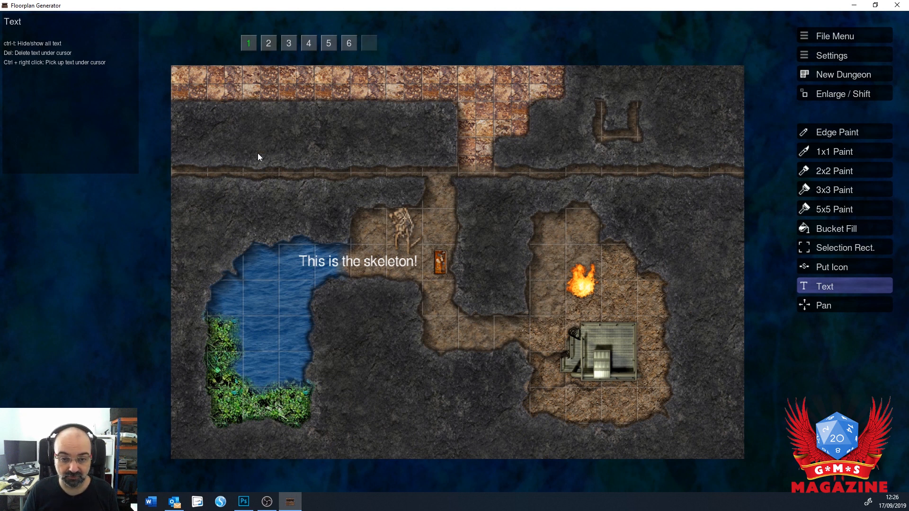
Export the dungeon to the paint program with 3D projection enabled
click(833, 35)
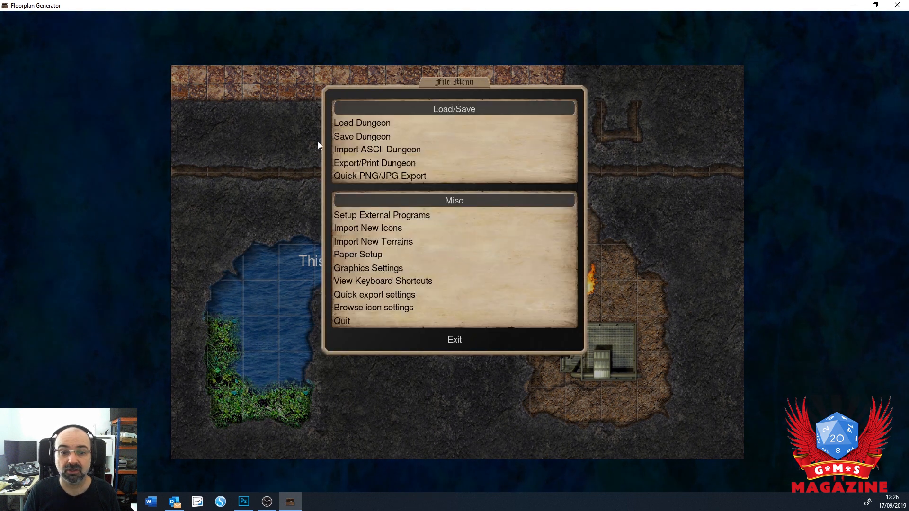
click(365, 164)
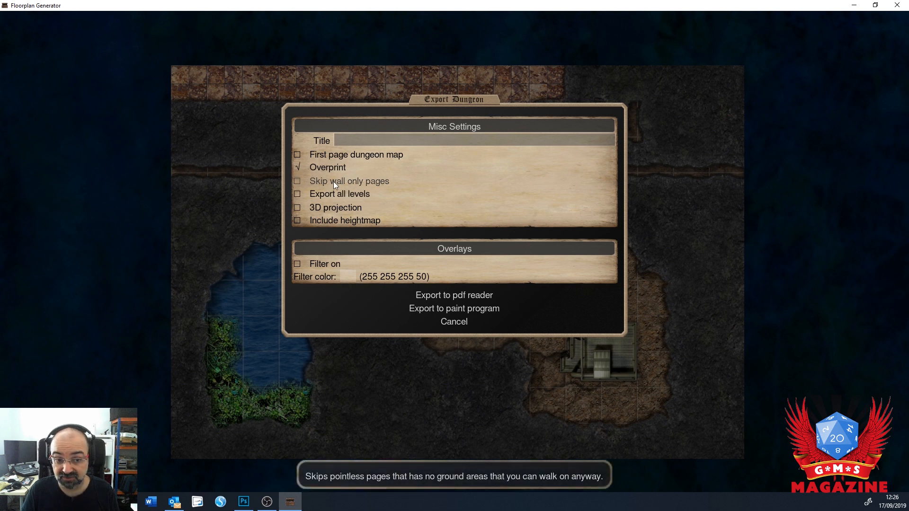
click(329, 208)
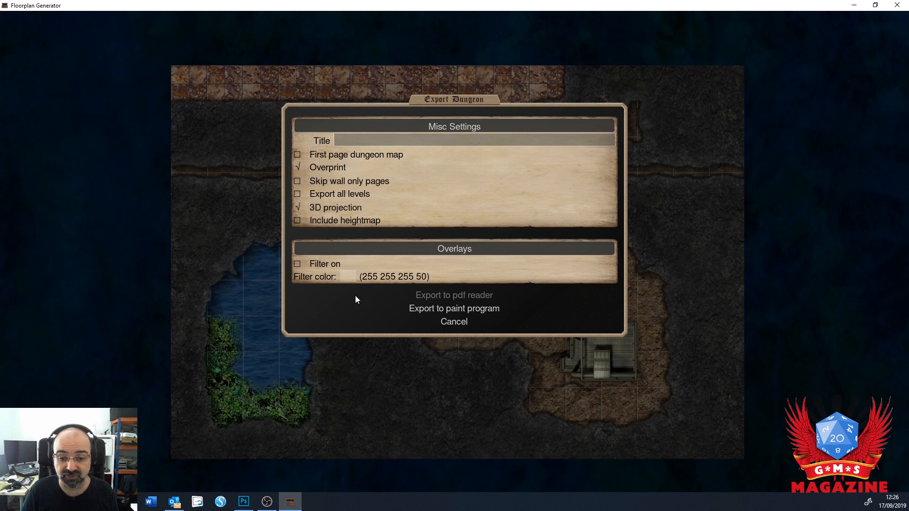
click(457, 308)
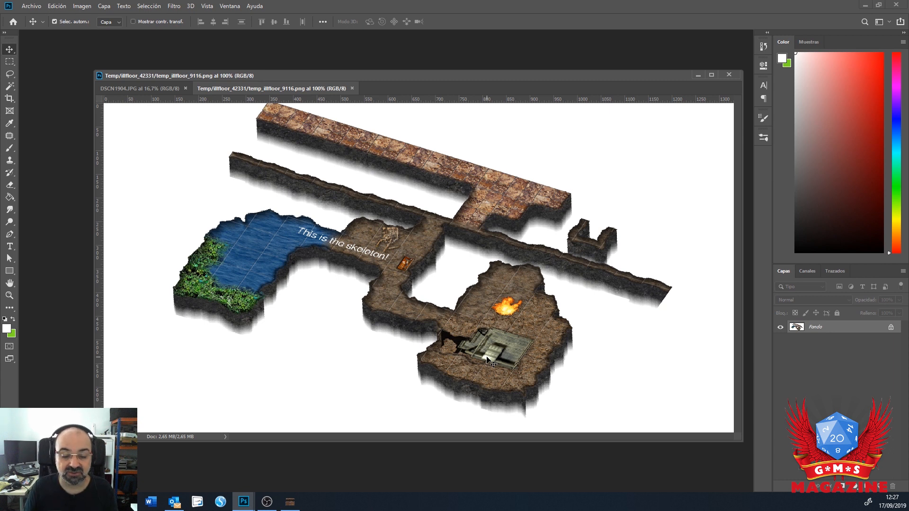
Switch to Floorplan Generator and export the dungeon to the paint program as a flat map, with 3D projection disabled
click(290, 501)
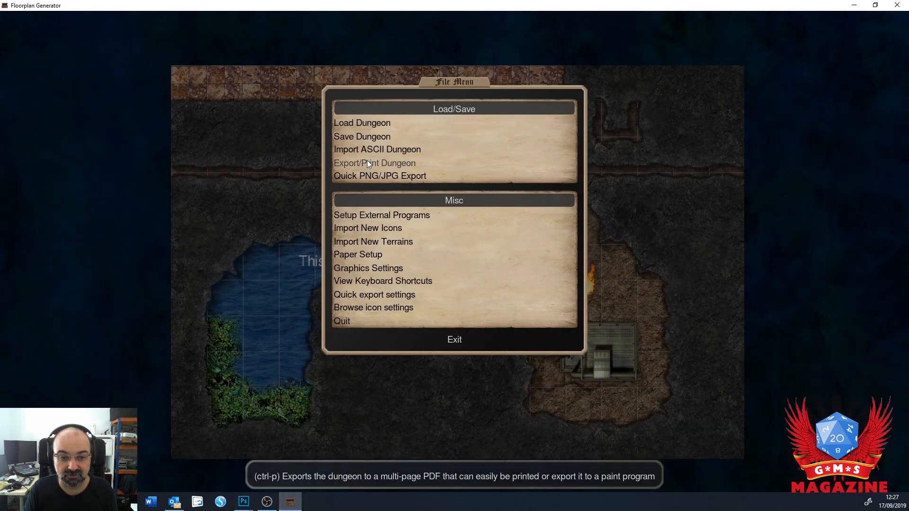
click(368, 162)
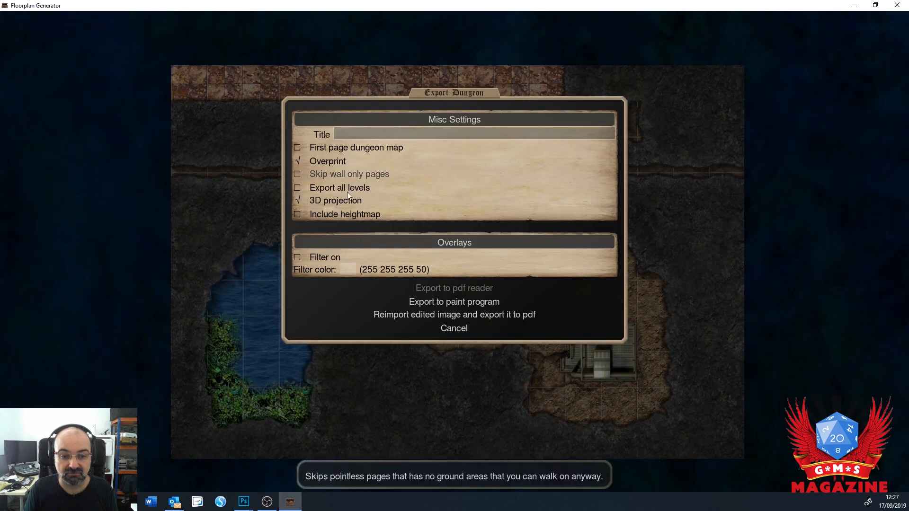
click(441, 302)
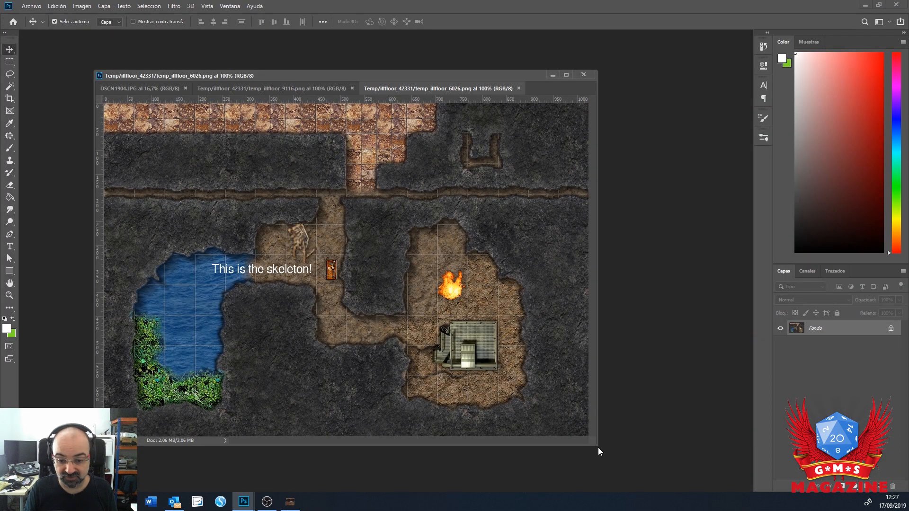
Enlarge the flat map's document window and resample the image to a resolution of 300 pixels per inch
drag(597, 446, 712, 465)
key(ctrl+alt+i)
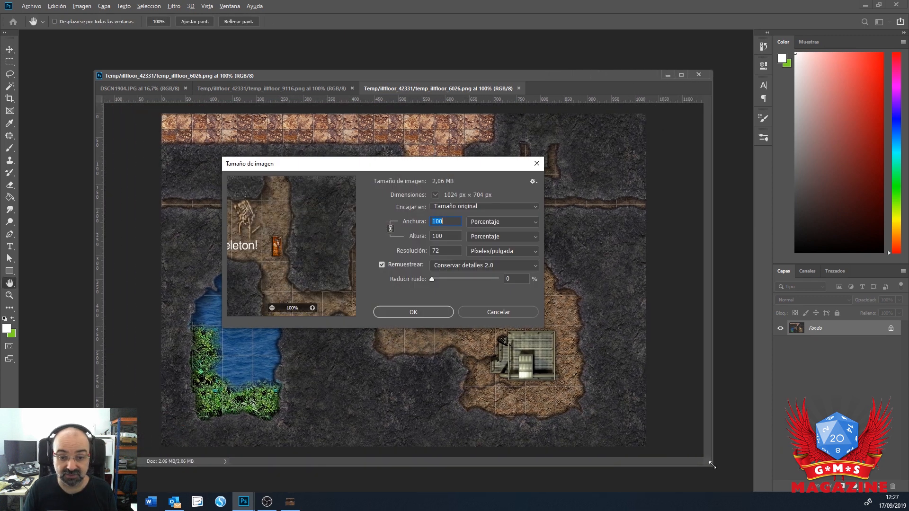
double_click(448, 250)
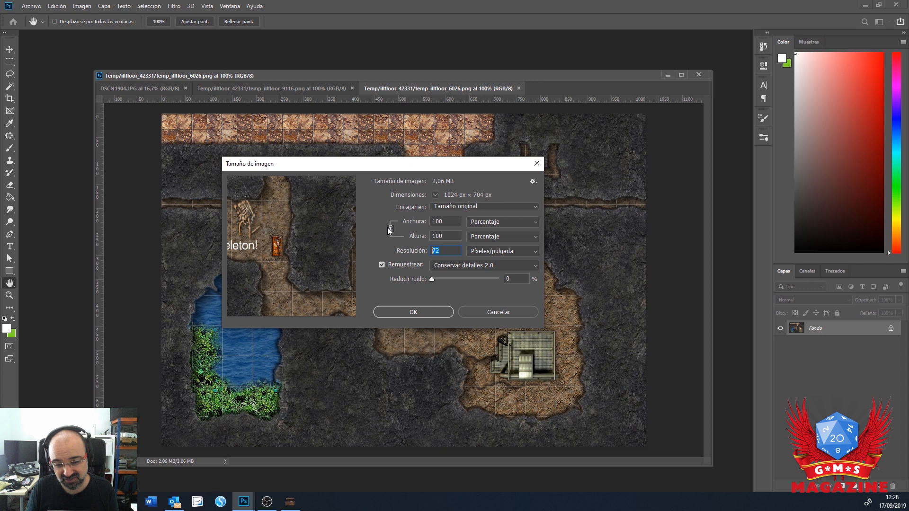
text(300)
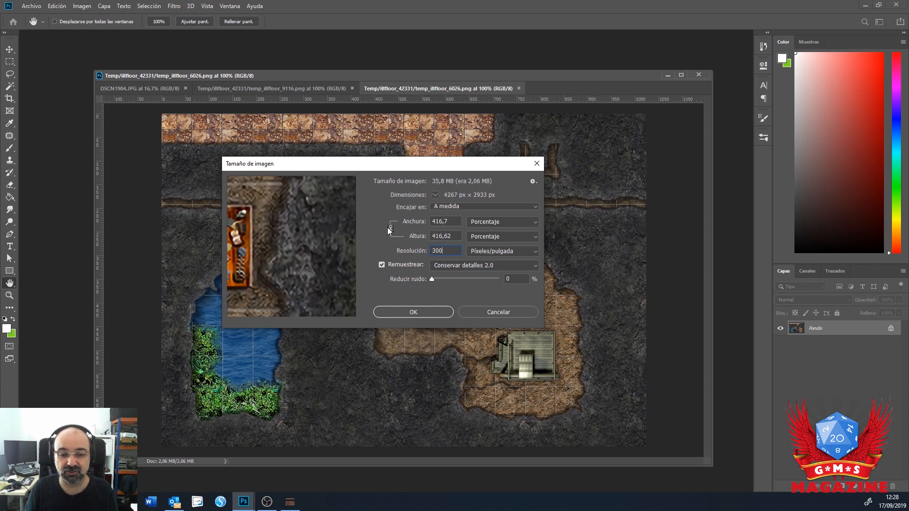
drag(247, 249, 305, 266)
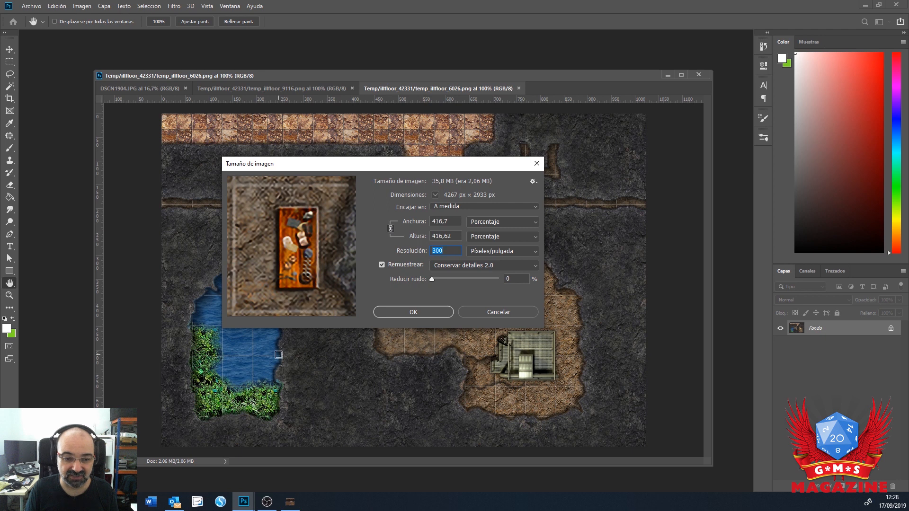
click(414, 312)
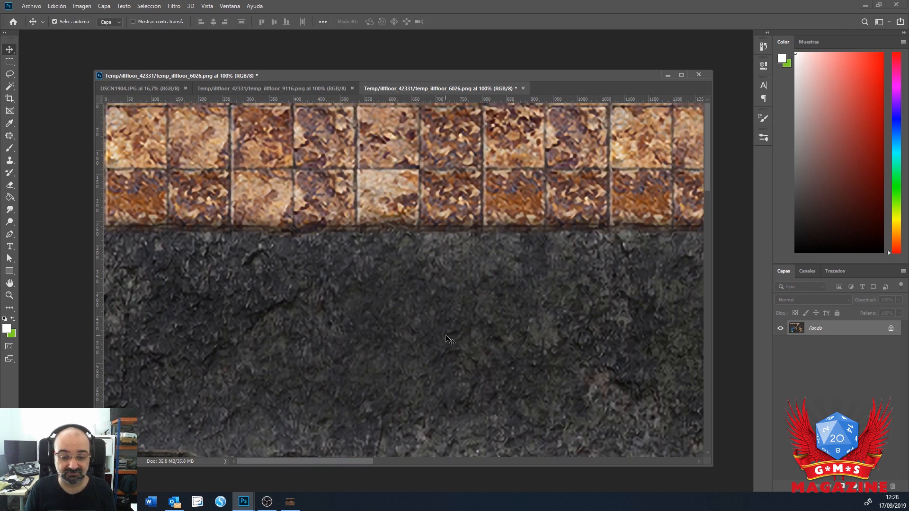
Inspect the upscaled map's detail along the corridor, lake, skeleton label and surrounding rock
key(h)
drag(401, 239, 418, 108)
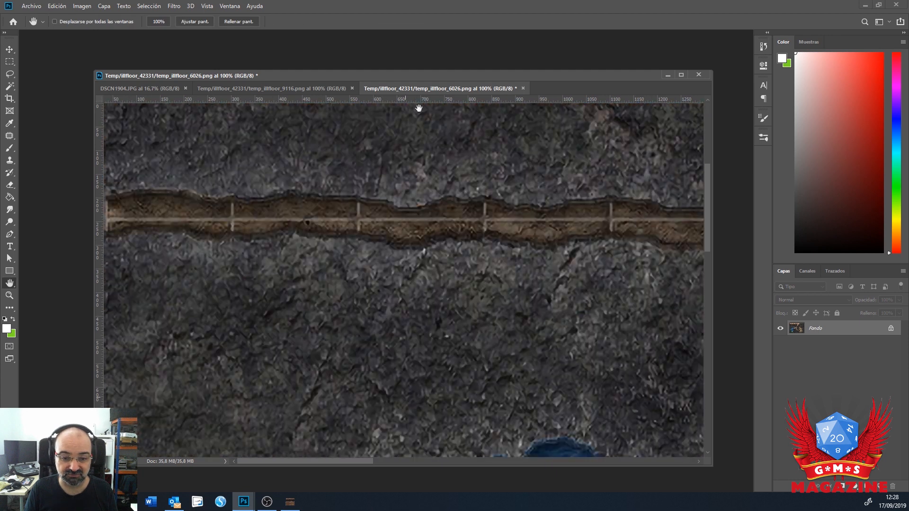
drag(483, 254, 338, 333)
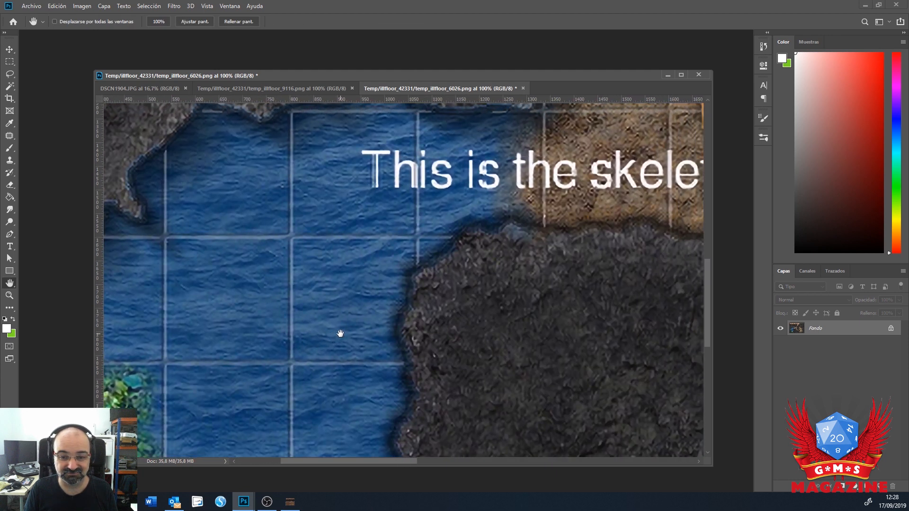
drag(583, 319, 361, 349)
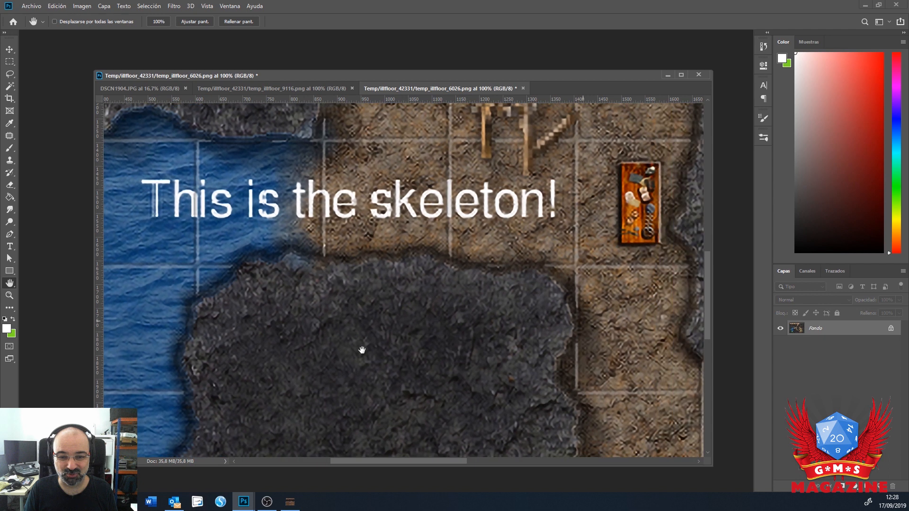
drag(399, 190, 408, 213)
drag(464, 392, 483, 205)
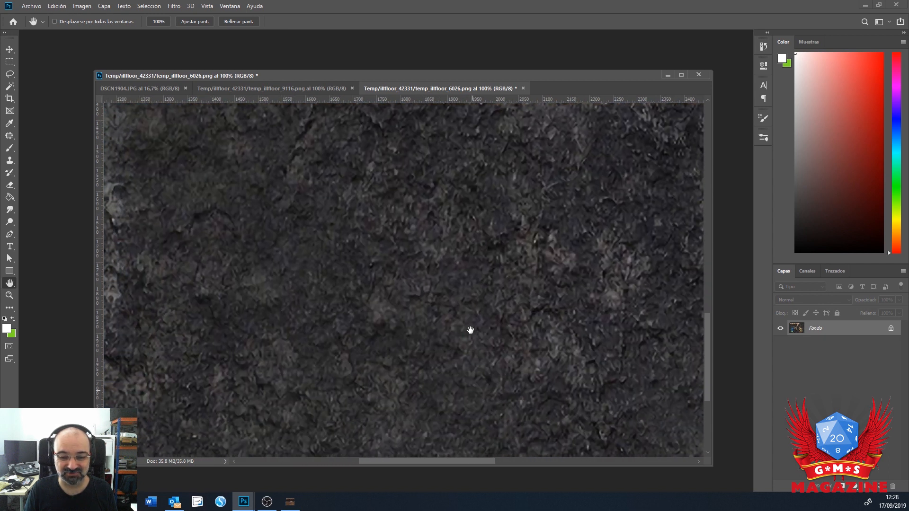
Switch back to Floorplan Generator and return to the dungeon map editor
key(alt+Tab)
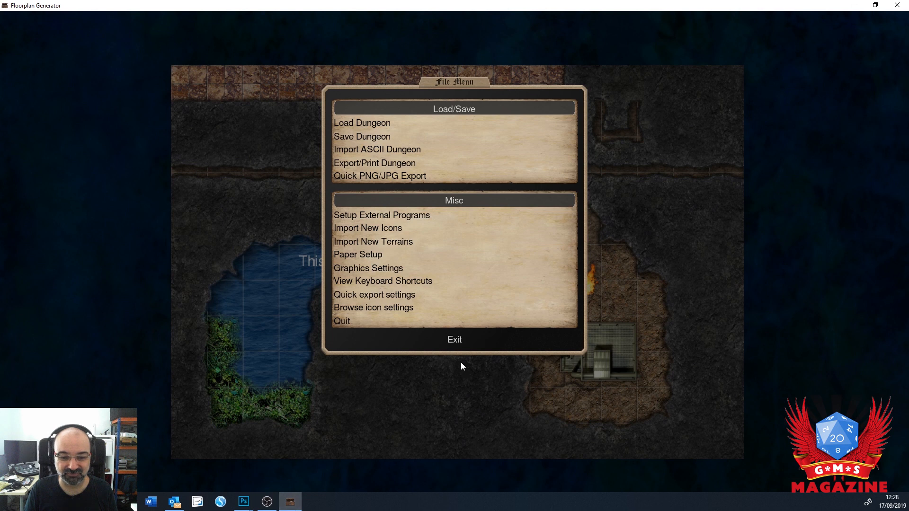
click(454, 340)
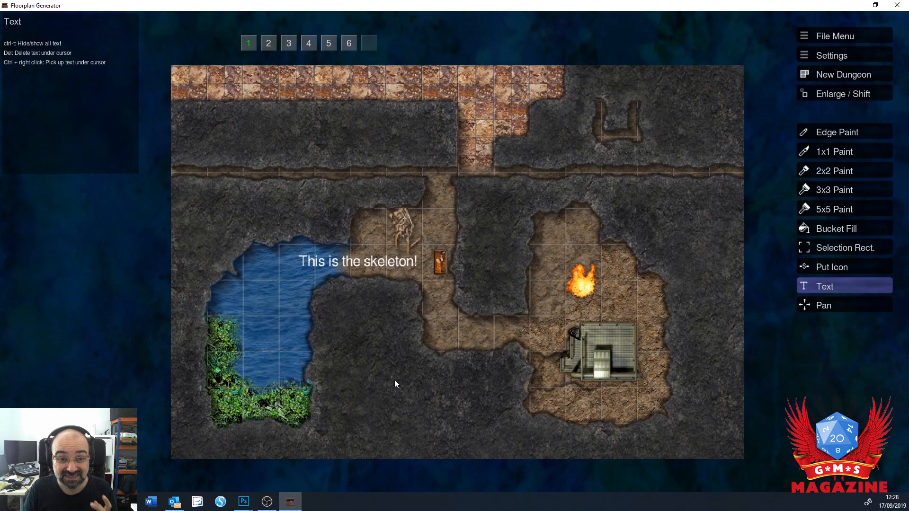